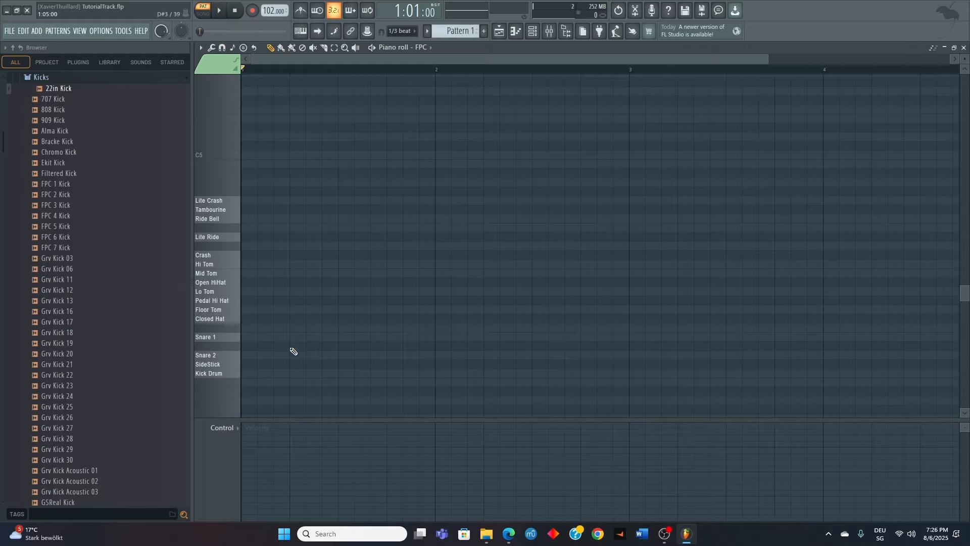
In bar 1, place a Kick Drum on beat 1, Pedal Hi Hat on beats 2 and 4, and Snare 1 on beat 3
scroll(287, 360, down, 1)
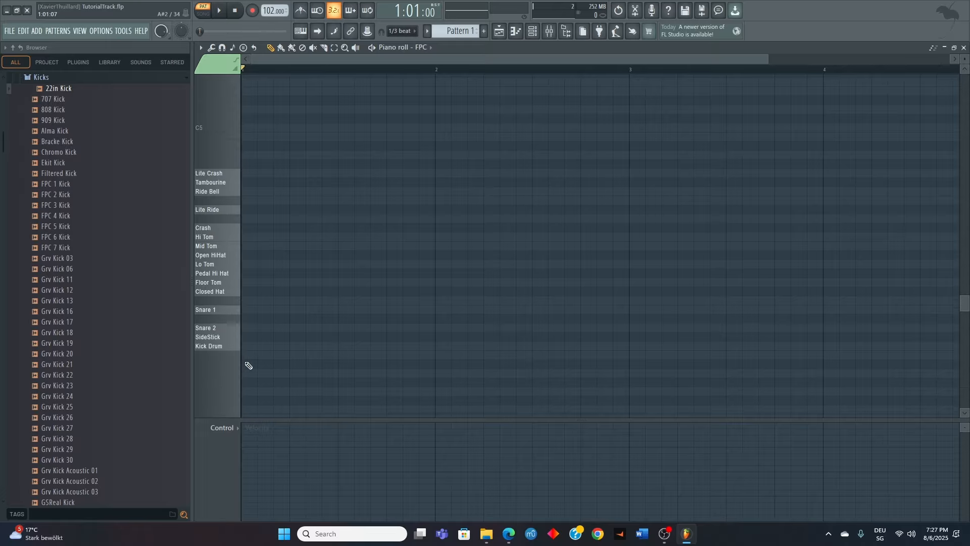
click(249, 347)
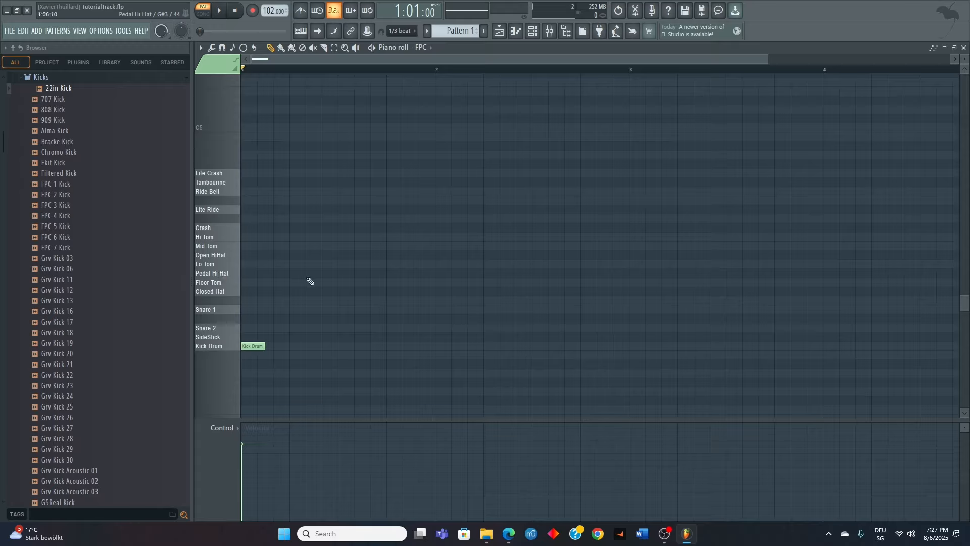
click(295, 271)
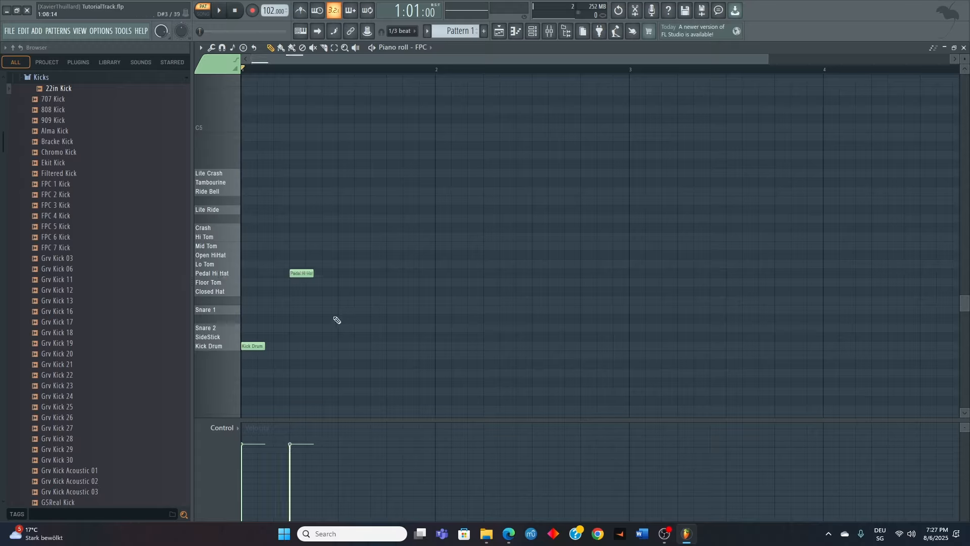
click(339, 310)
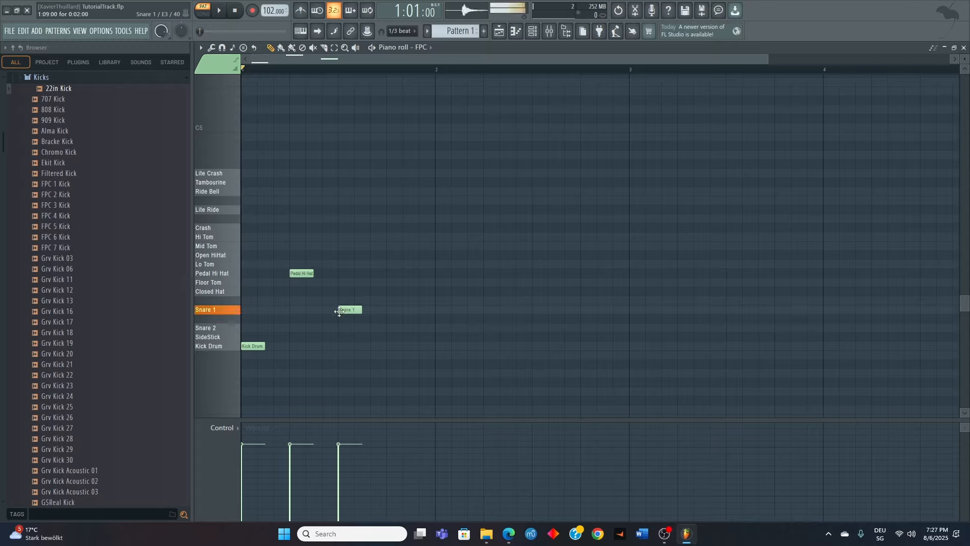
click(387, 273)
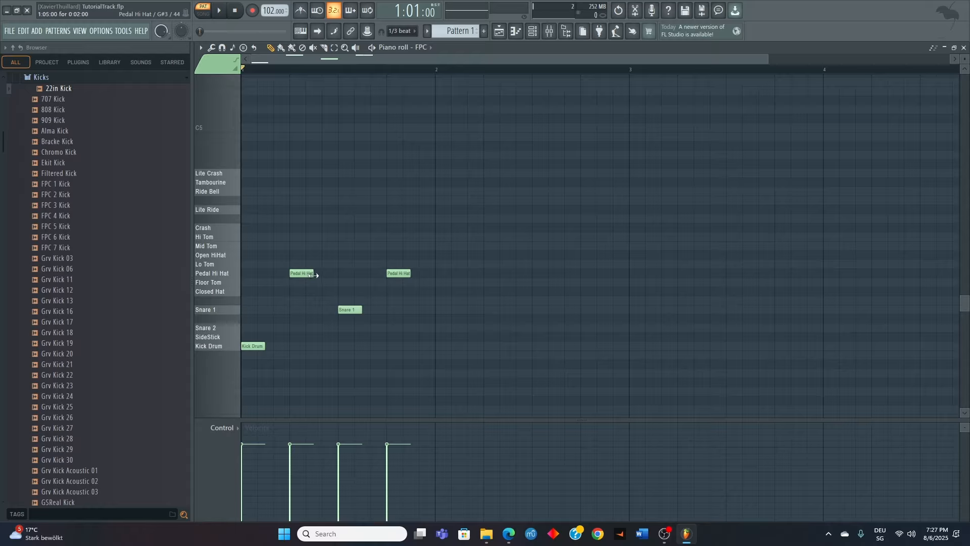
Audition the two hi-hat notes on the Closed Hat row during playback and return them to Pedal Hi Hat
drag(290, 252, 446, 281)
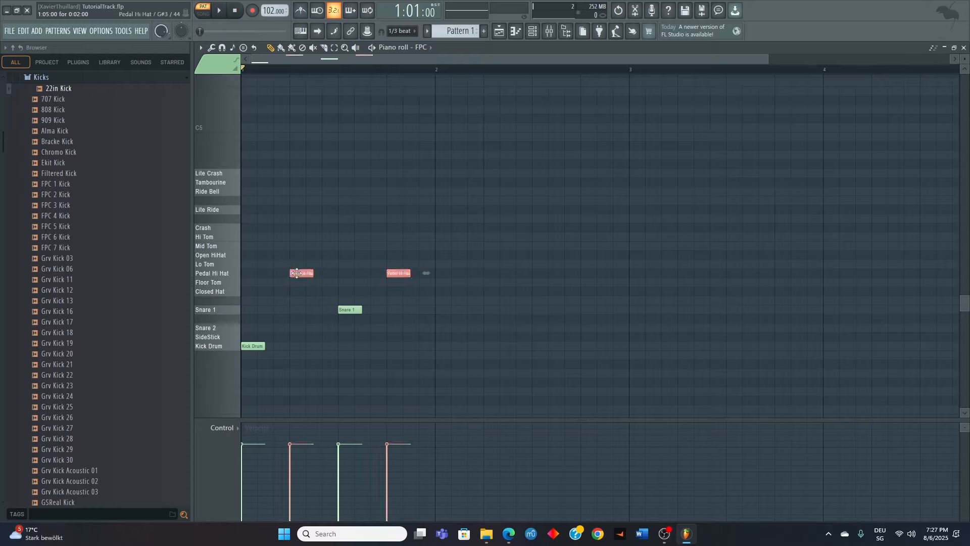
drag(297, 272, 297, 291)
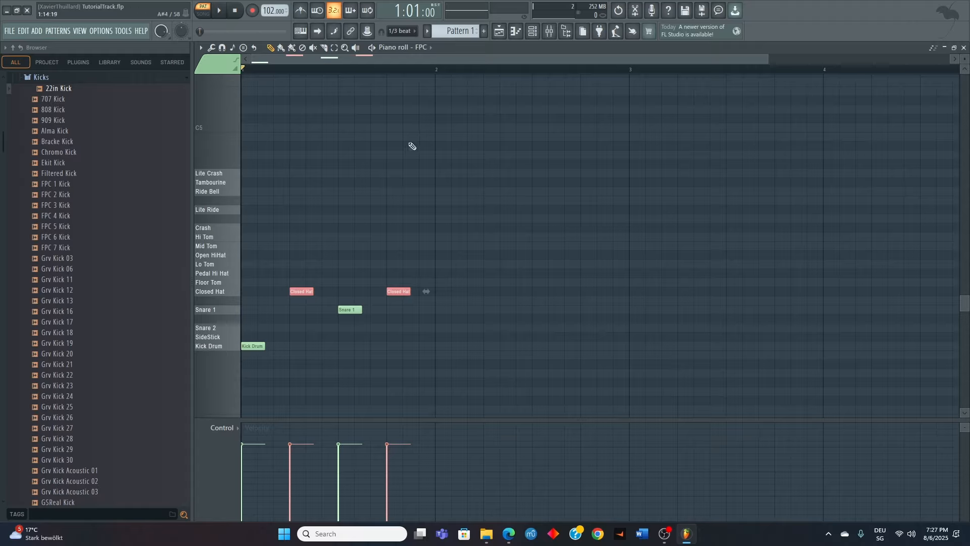
key(space)
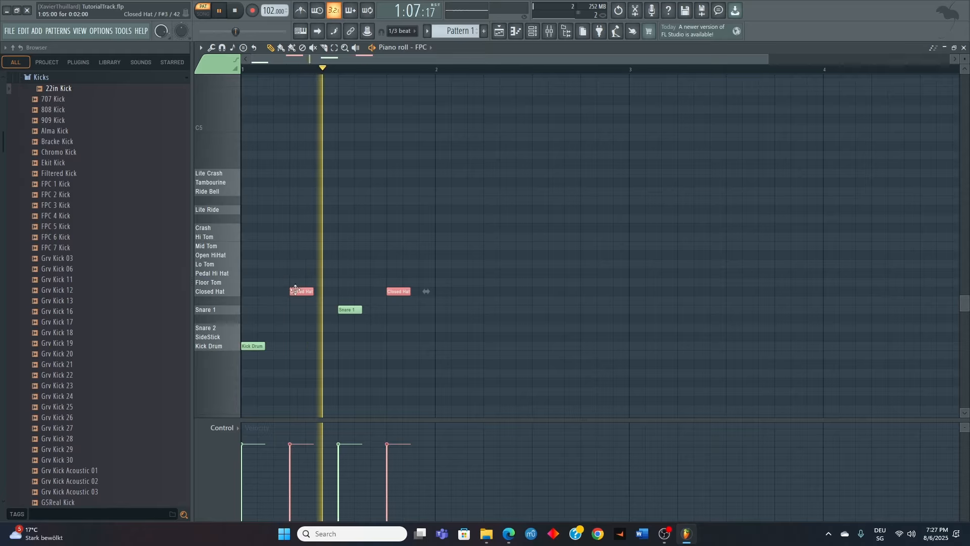
mouse_move(295, 291)
mouse_down()
mouse_move(293, 277)
mouse_move(305, 275)
mouse_up()
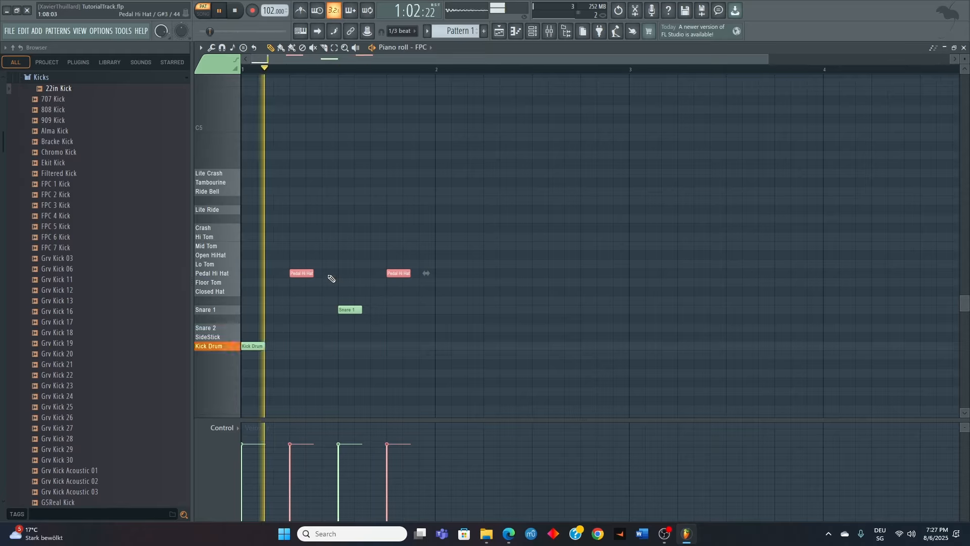
key(space)
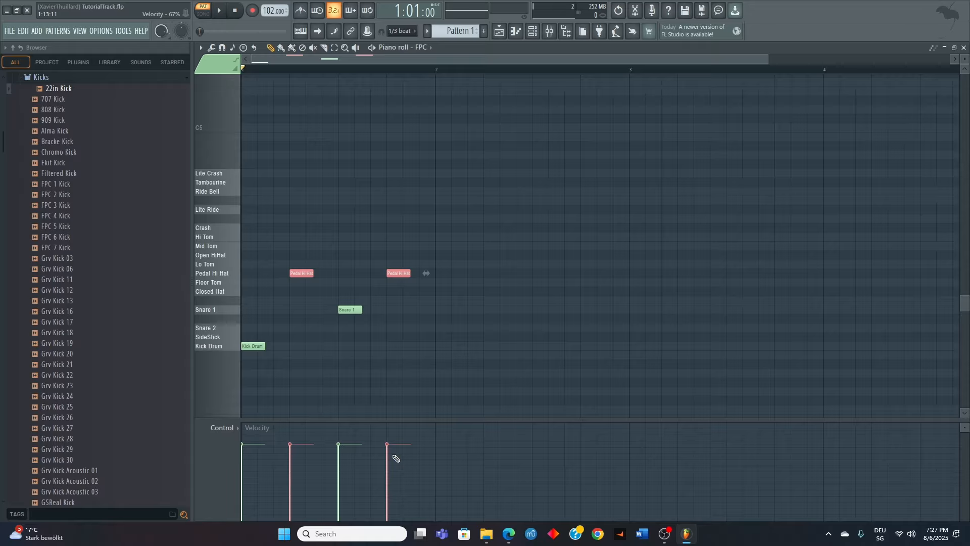
Lower the velocities of both Pedal Hi Hats and the snare, making the last hi-hat the softest, and play the pattern
ctrl+click(452, 356)
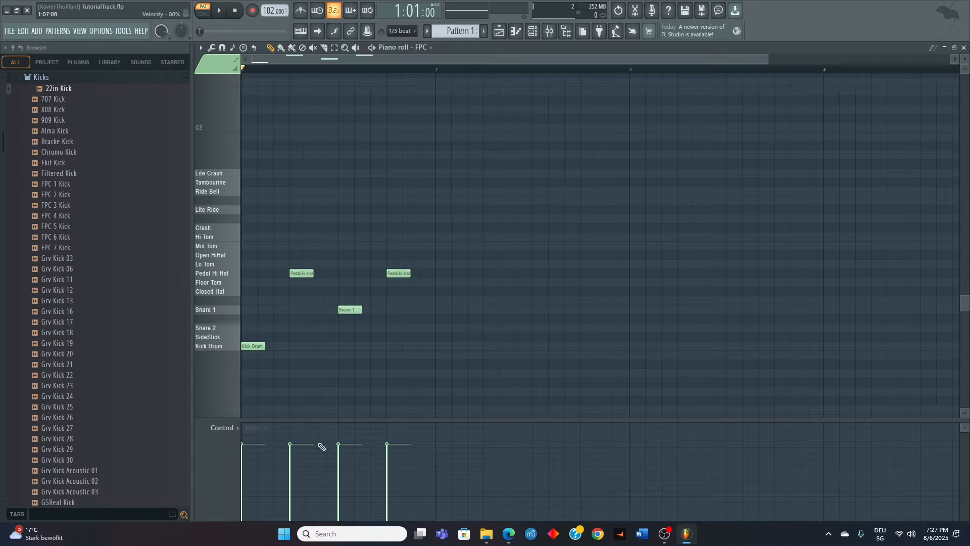
click(292, 474)
mouse_move(292, 474)
mouse_down()
mouse_move(347, 460)
mouse_move(397, 486)
mouse_up()
key(space)
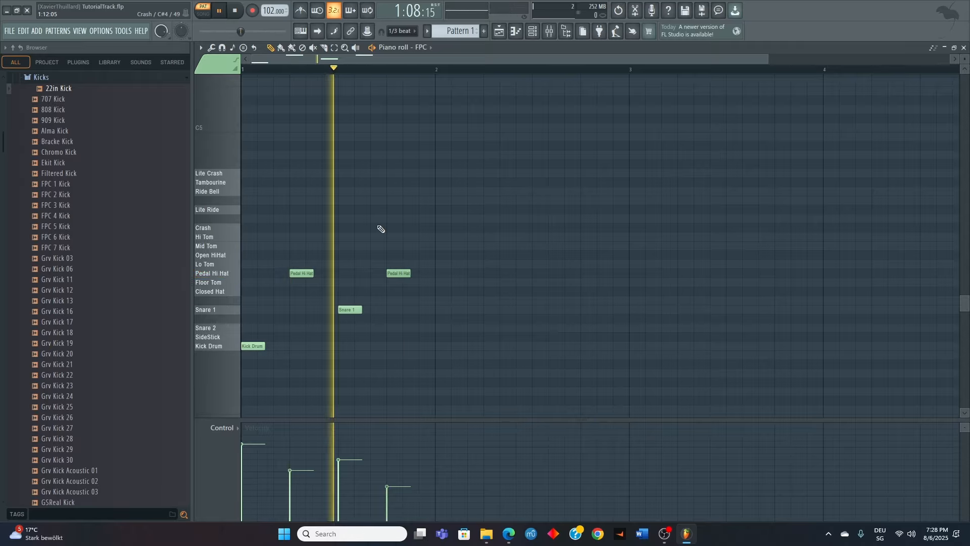
key(space)
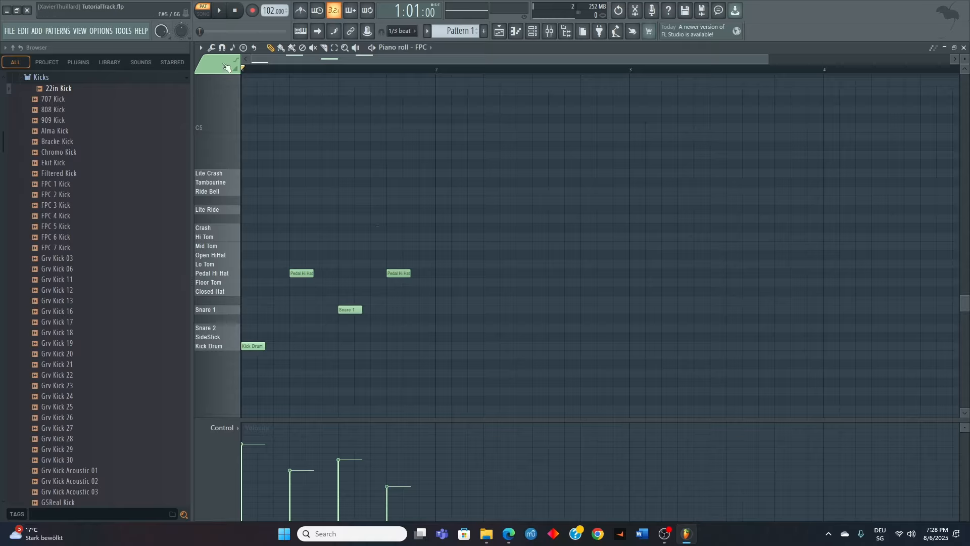
Play the beat sped up to 165 BPM, stop it, and set the tempo to 101 BPM
key(space)
drag(273, 10, 273, 5)
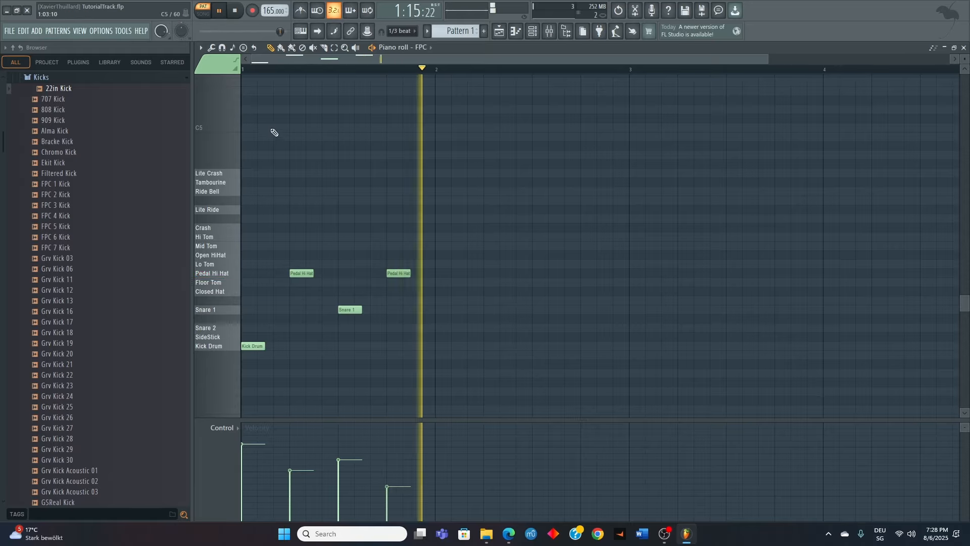
key(space)
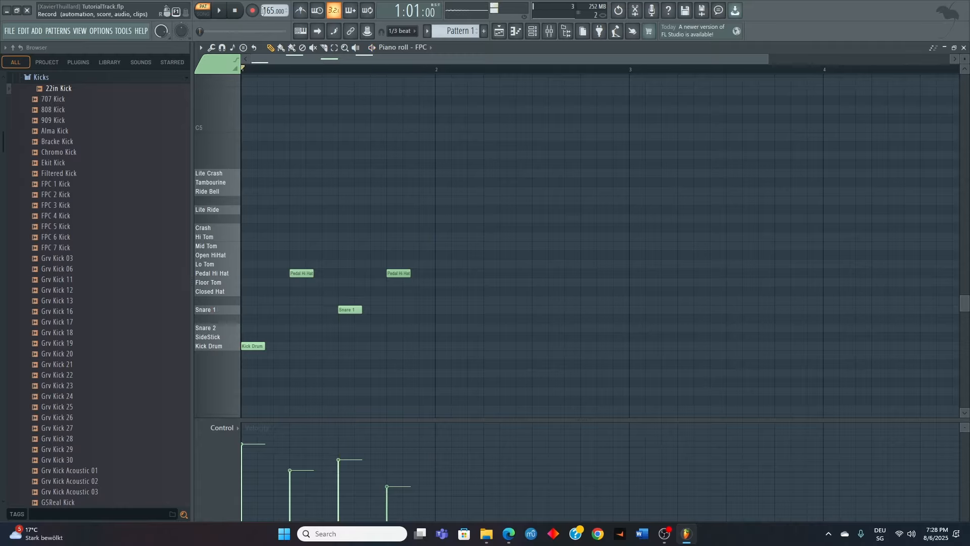
drag(273, 10, 273, 20)
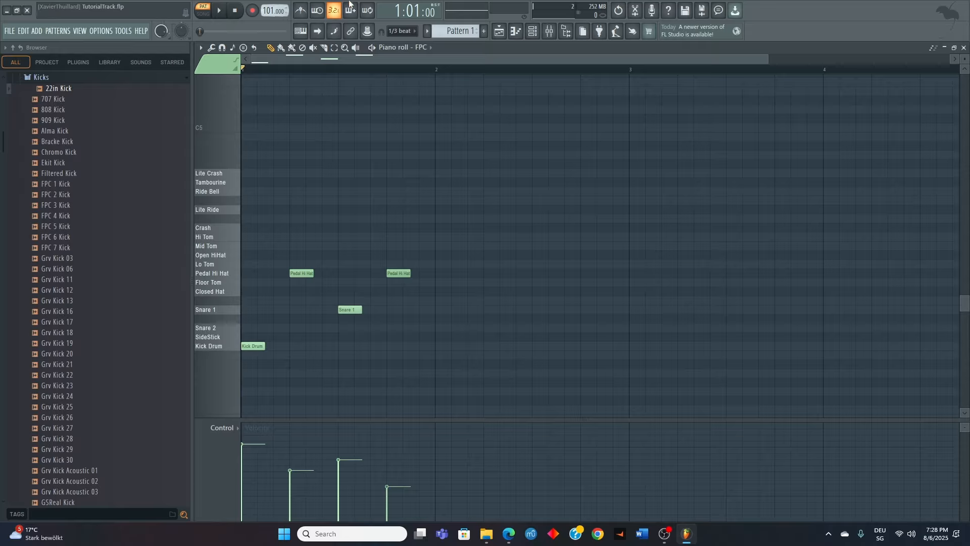
Set the snap to Line and add Pedal Hi Hat notes on all four offbeat eighths of bar 1
click(401, 32)
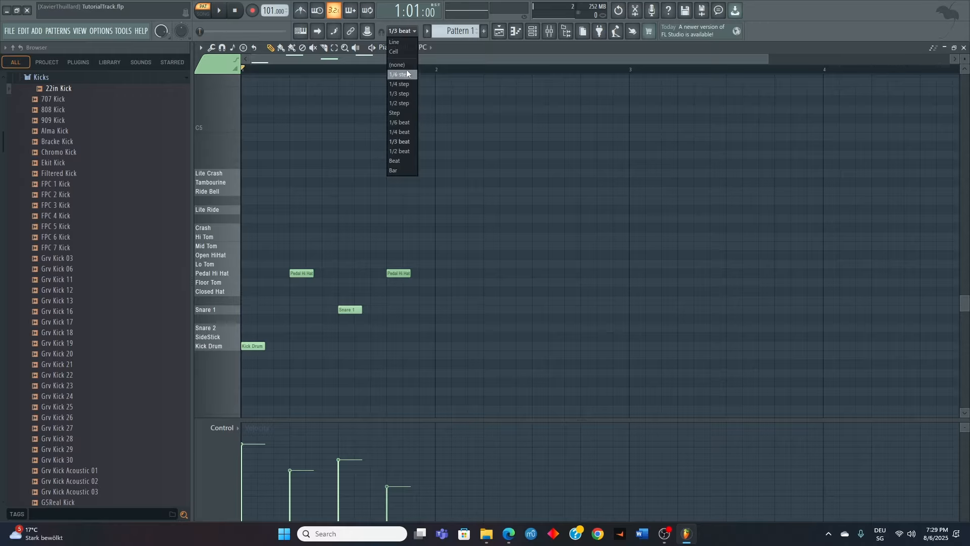
click(394, 43)
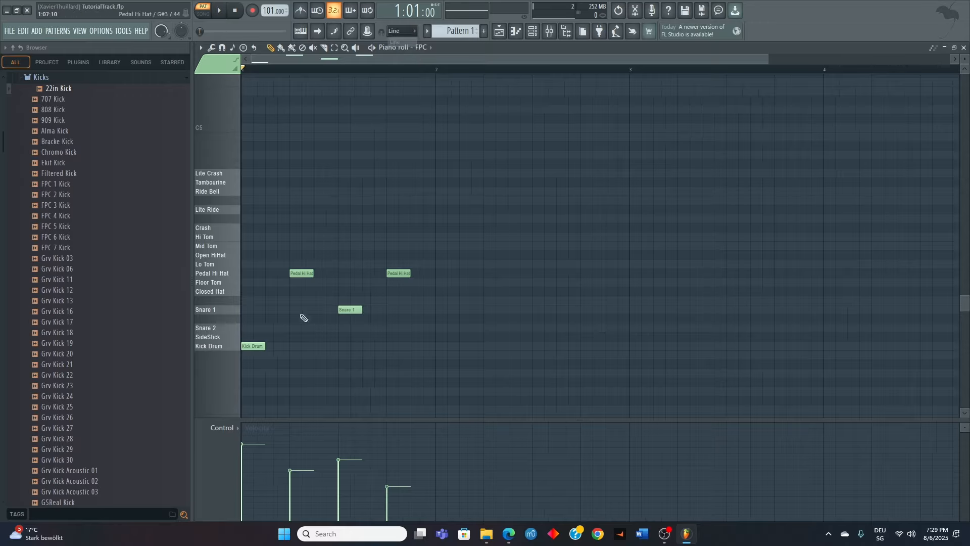
click(270, 273)
click(319, 274)
click(374, 273)
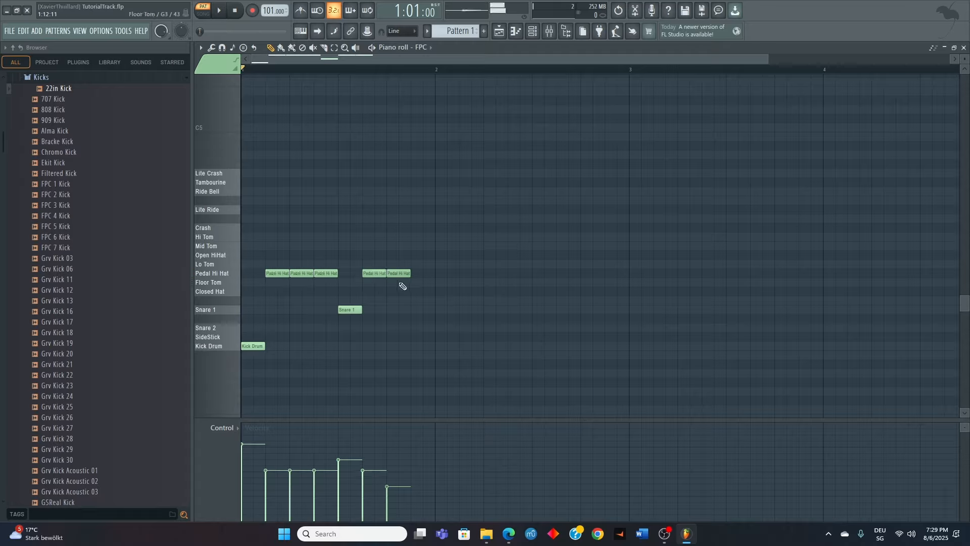
click(417, 274)
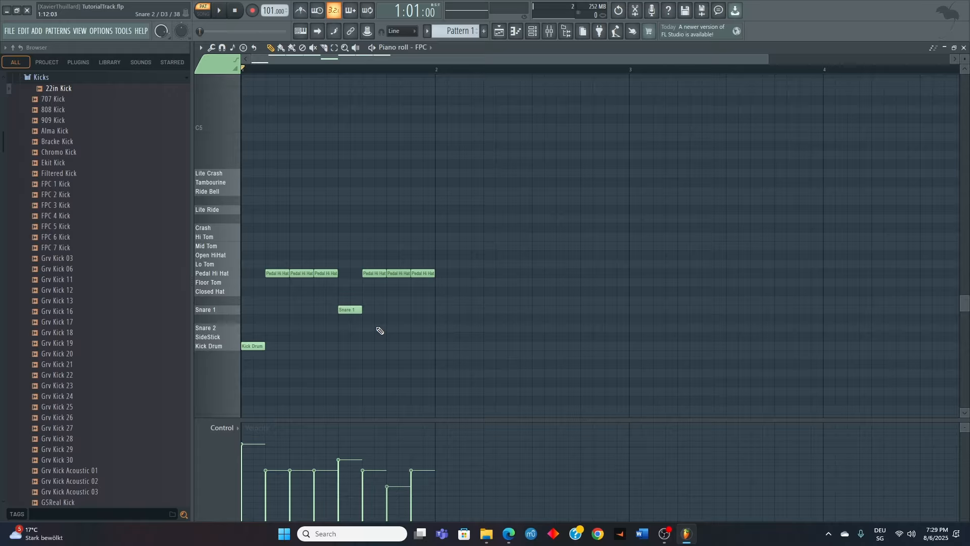
Select the four offbeat Pedal Hi Hats and lower their velocity below the other notes while listening to the loop
ctrl+click(273, 273)
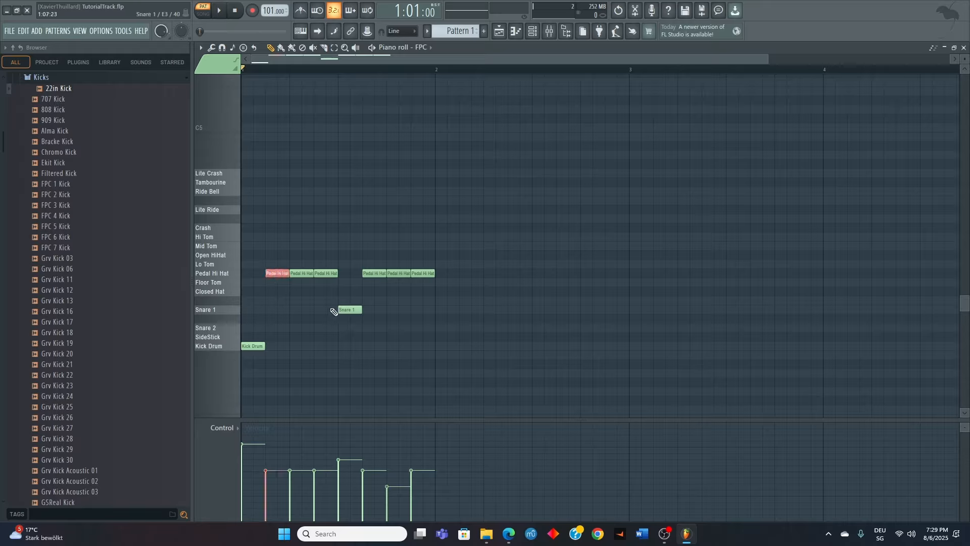
ctrl+shift+click(329, 273)
drag(370, 261, 367, 283)
drag(430, 251, 436, 299)
scroll(459, 309, down, 6)
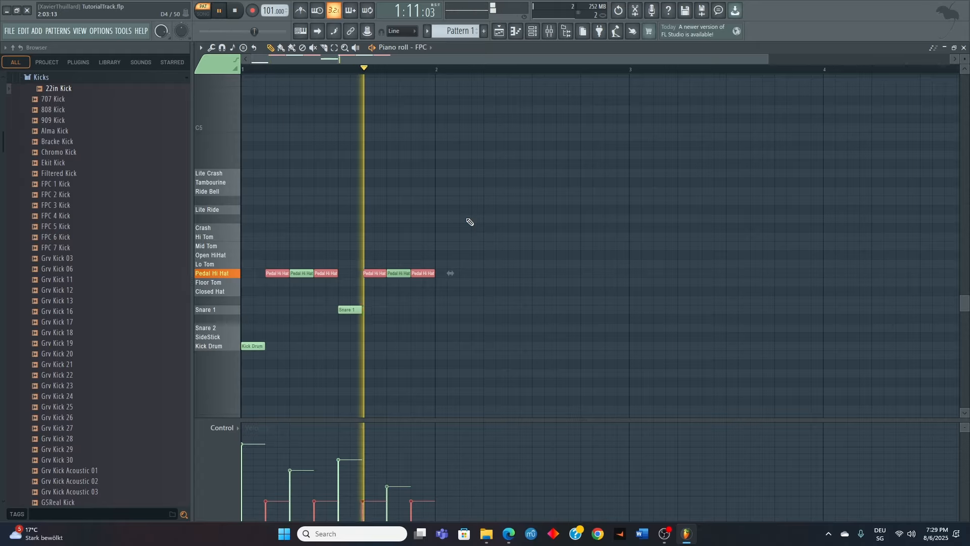
scroll(397, 238, up, 1)
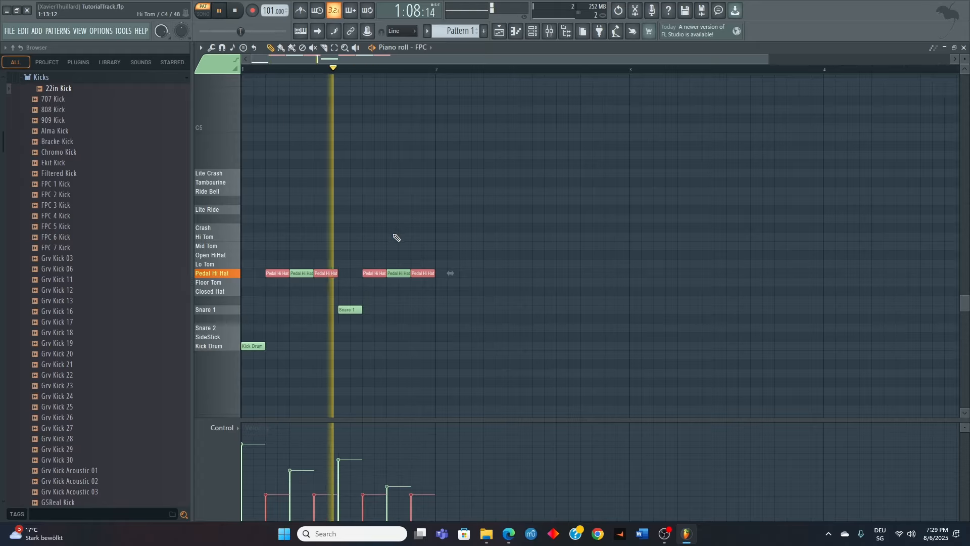
scroll(397, 238, down, 1)
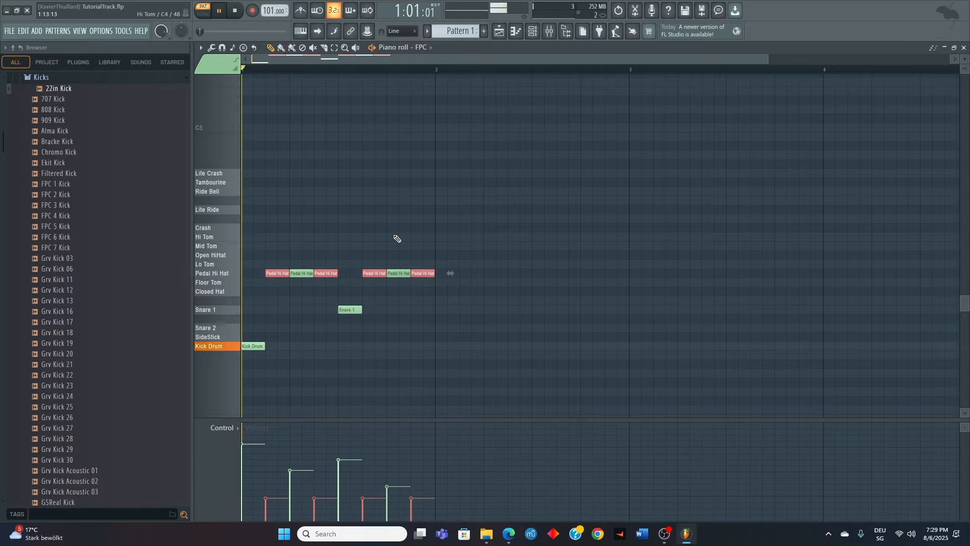
key(space)
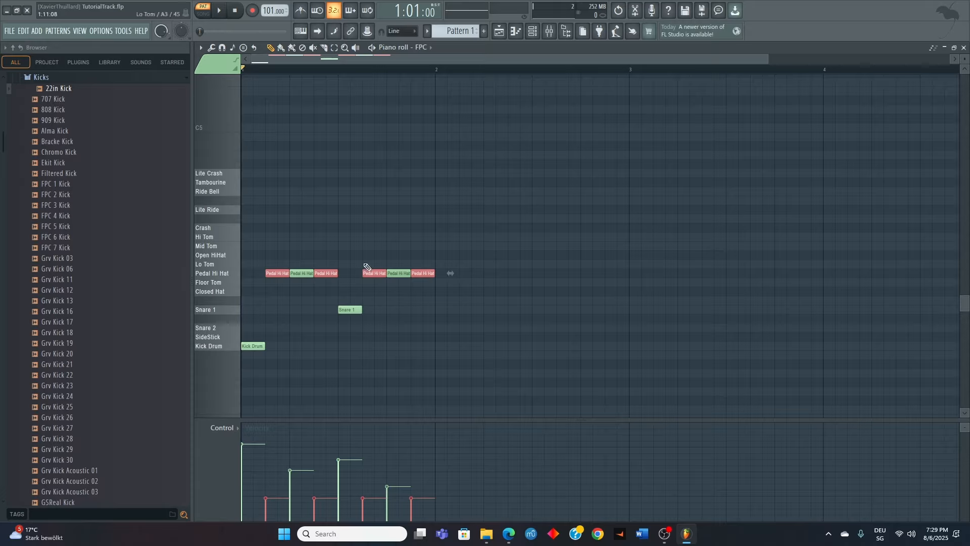
Replace the hi-hats and snare with Snare 1 on the offbeat after beat 2, Kick Drum on beat 3, and Snare 1 on beat 4
drag(265, 252, 463, 326)
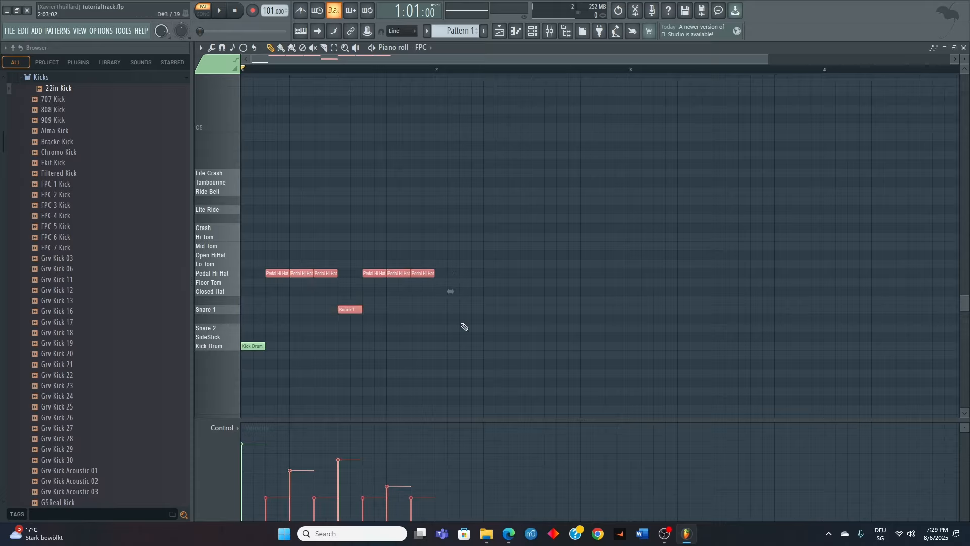
key(Delete)
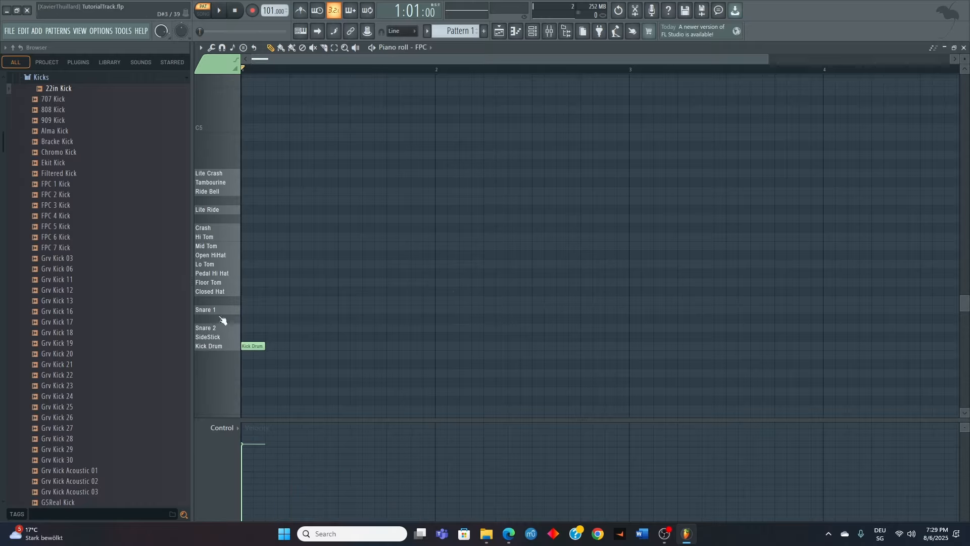
click(322, 310)
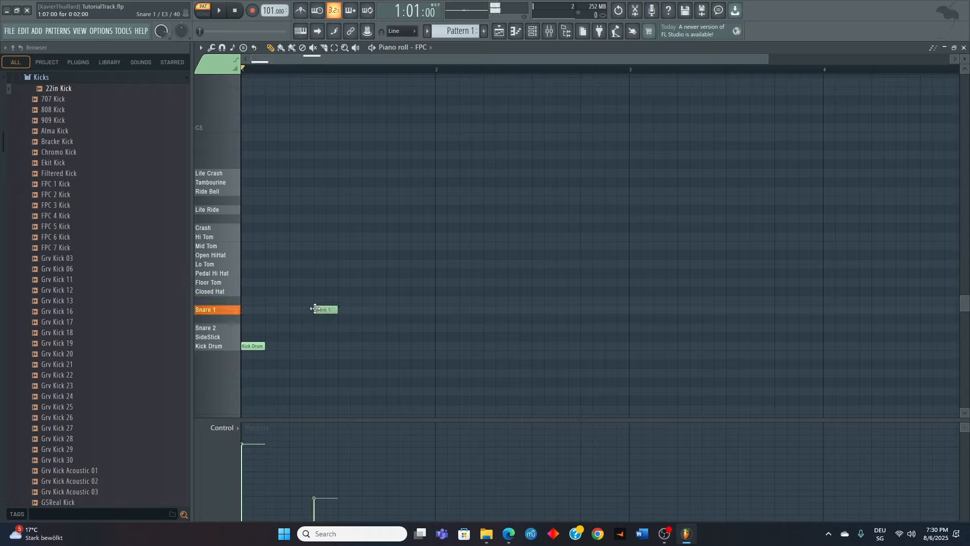
click(341, 347)
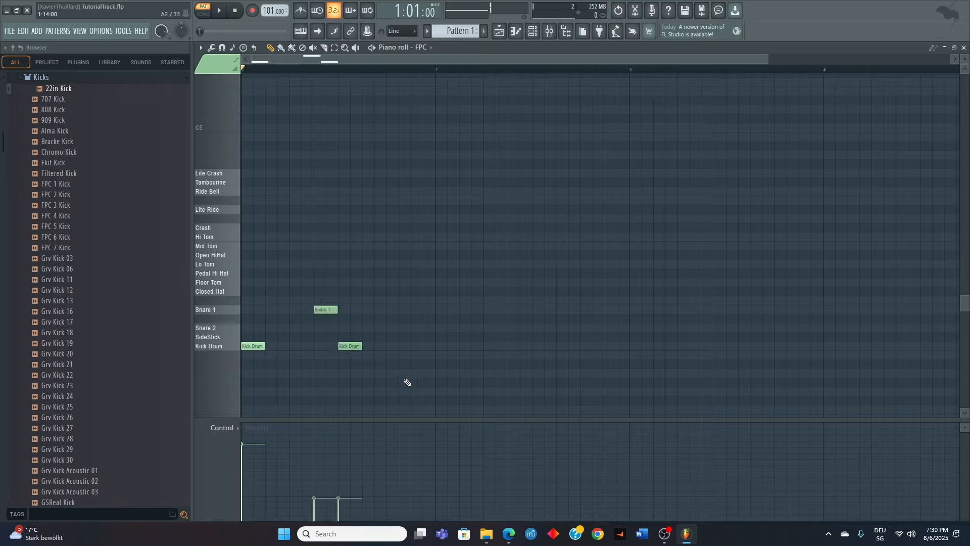
click(394, 310)
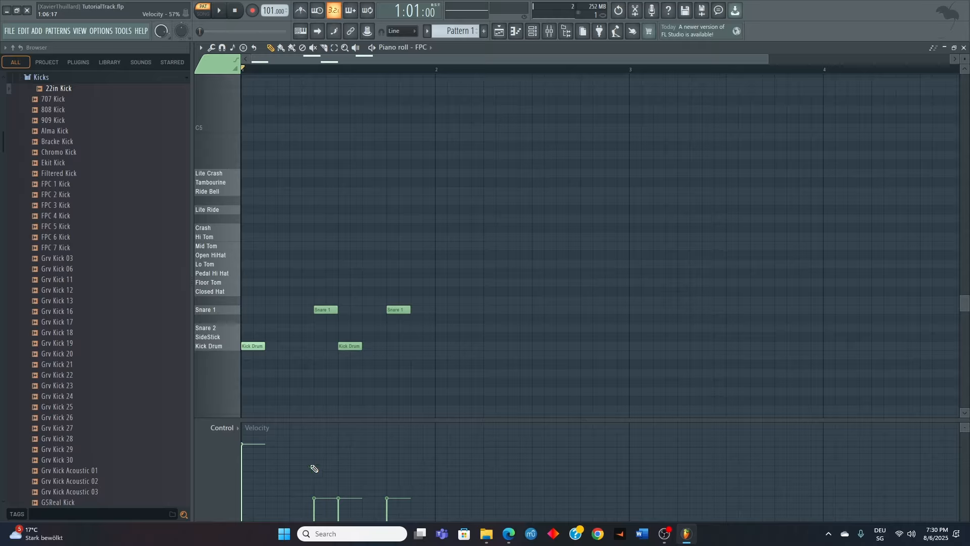
Raise the velocities of the last three notes, descending from the first snare to the last, and play the beat
drag(312, 465, 321, 443)
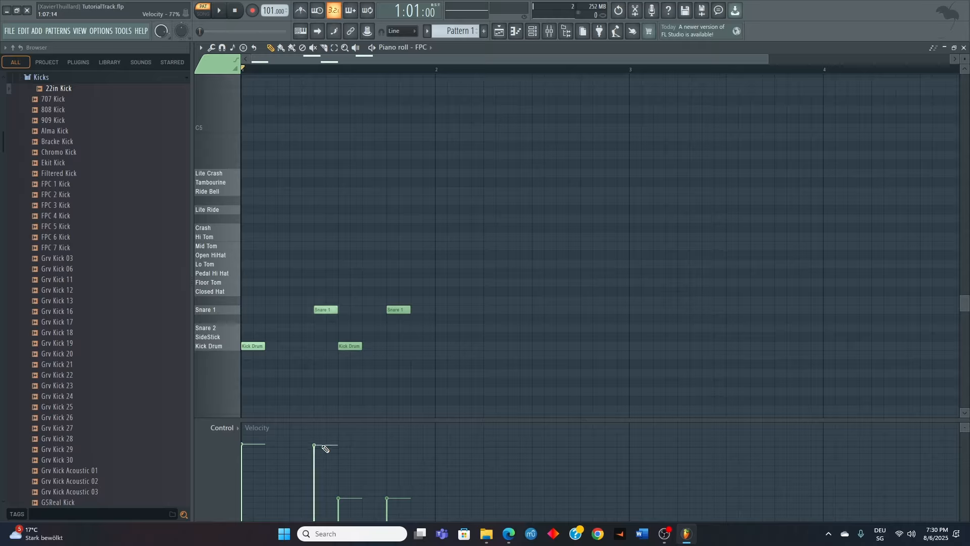
click(341, 458)
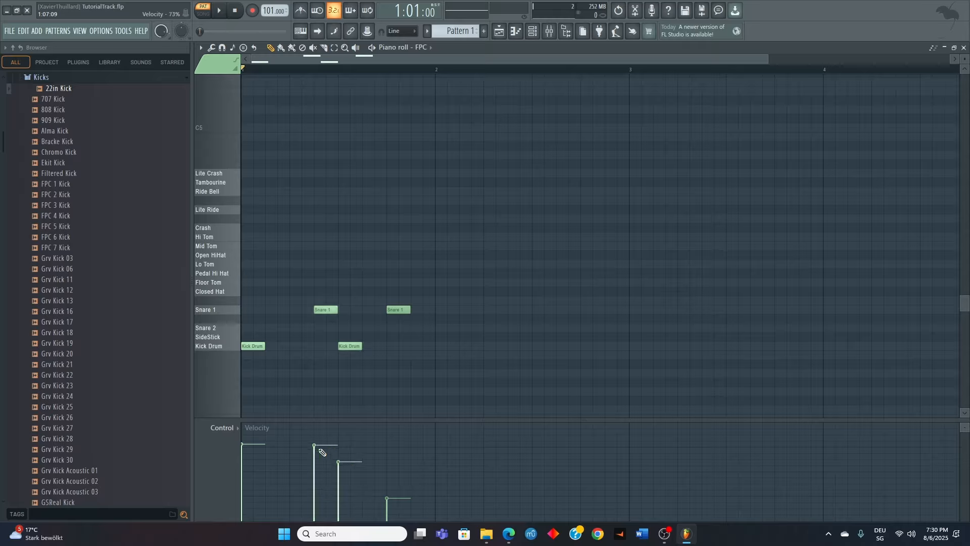
click(396, 474)
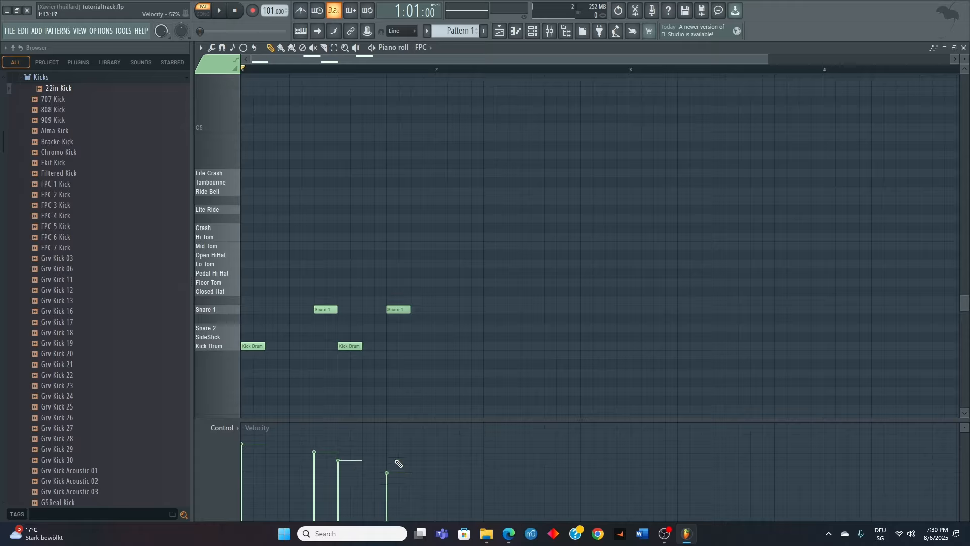
key(space)
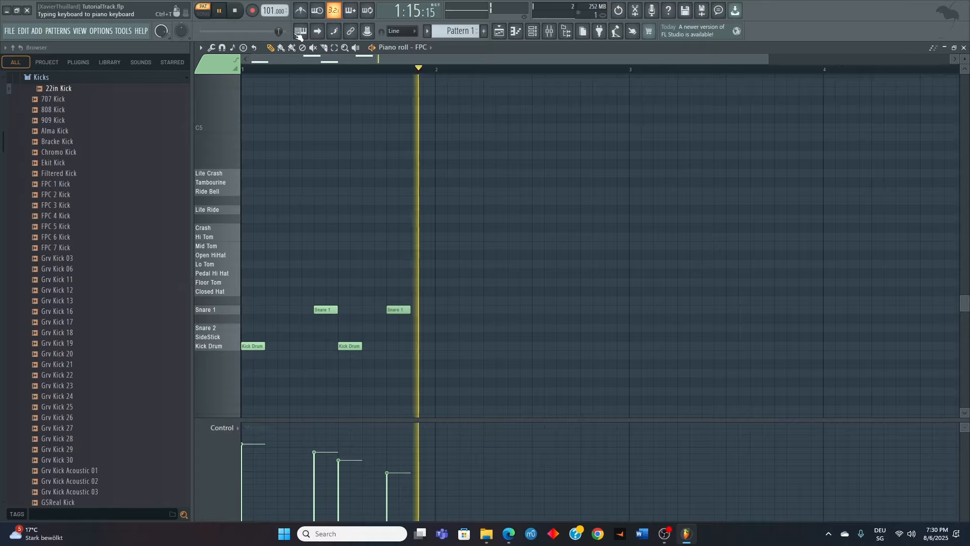
key(space)
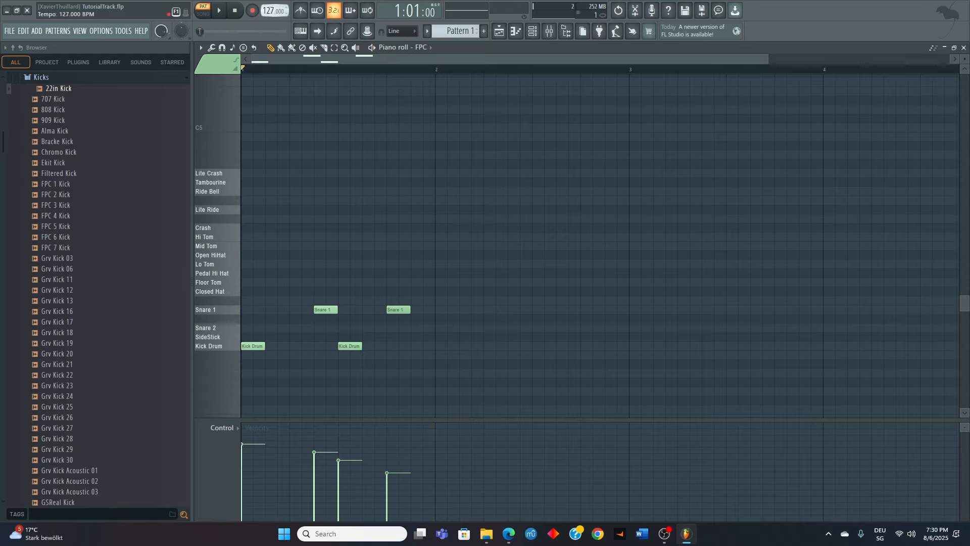
Set the tempo to 135 BPM and play the kick and snare beat
key(space)
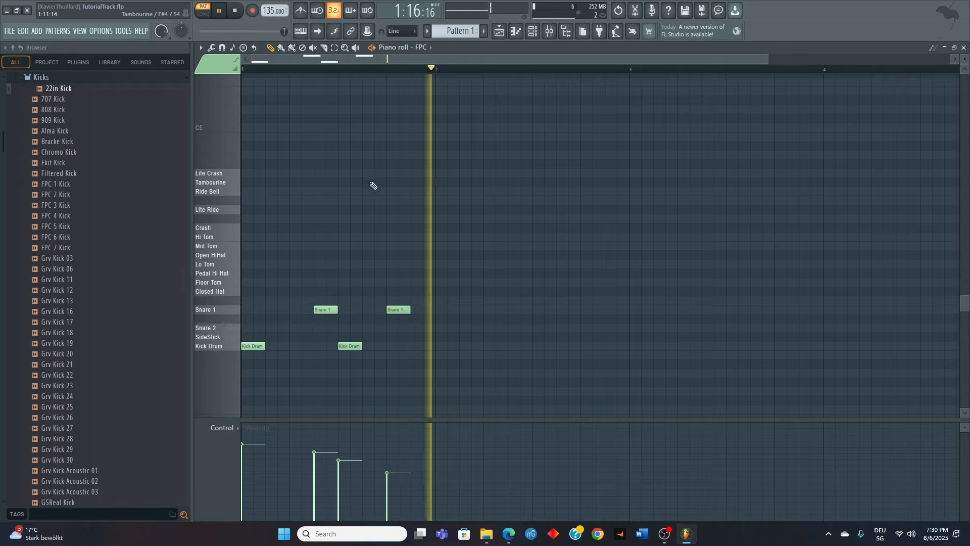
key(space)
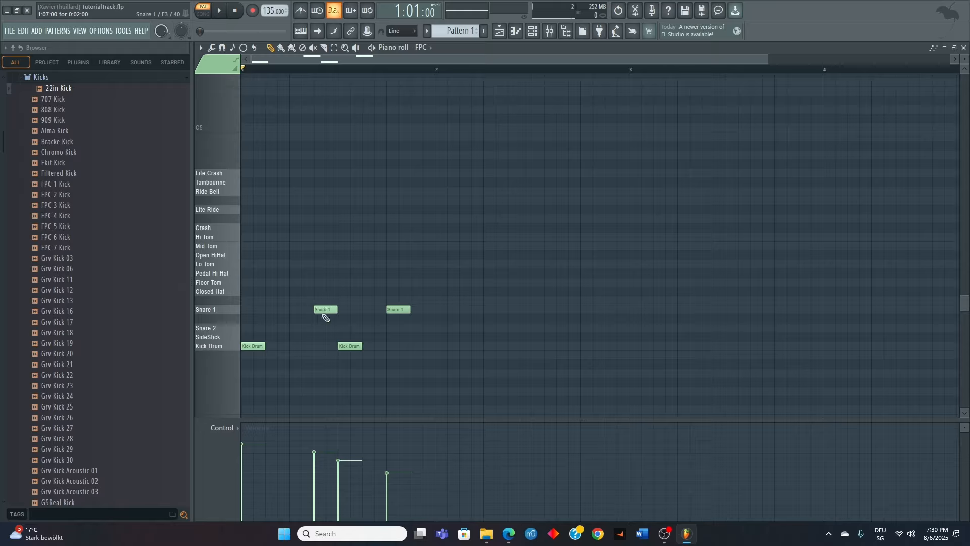
Replace the last three notes with a Kick Drum on beat 2 and Snare 1 on beat 3
click(294, 345)
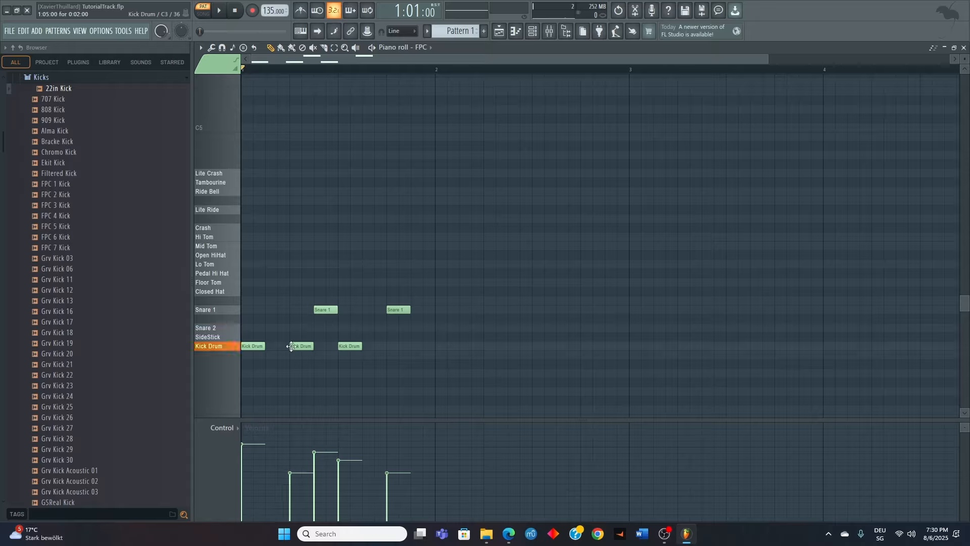
right_click(326, 309)
right_click(350, 346)
right_click(396, 309)
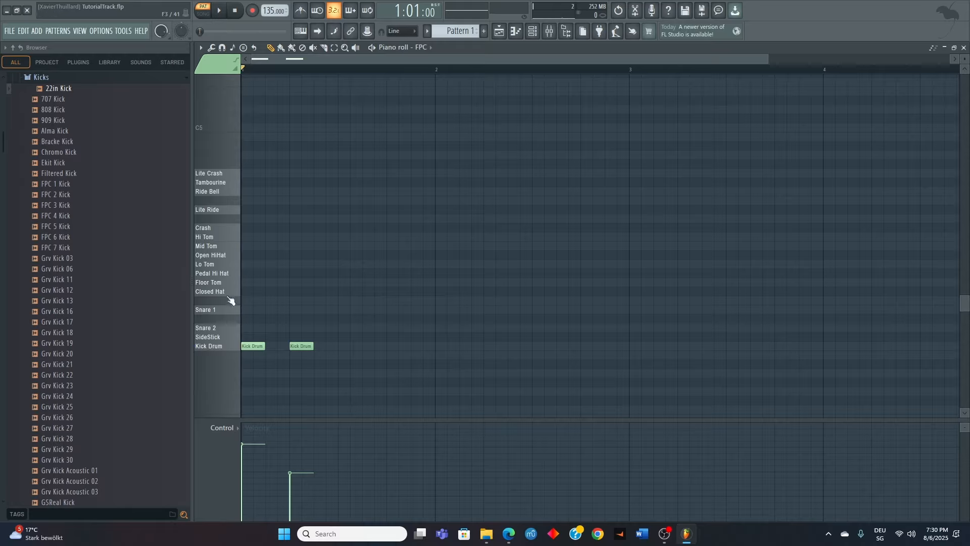
click(343, 311)
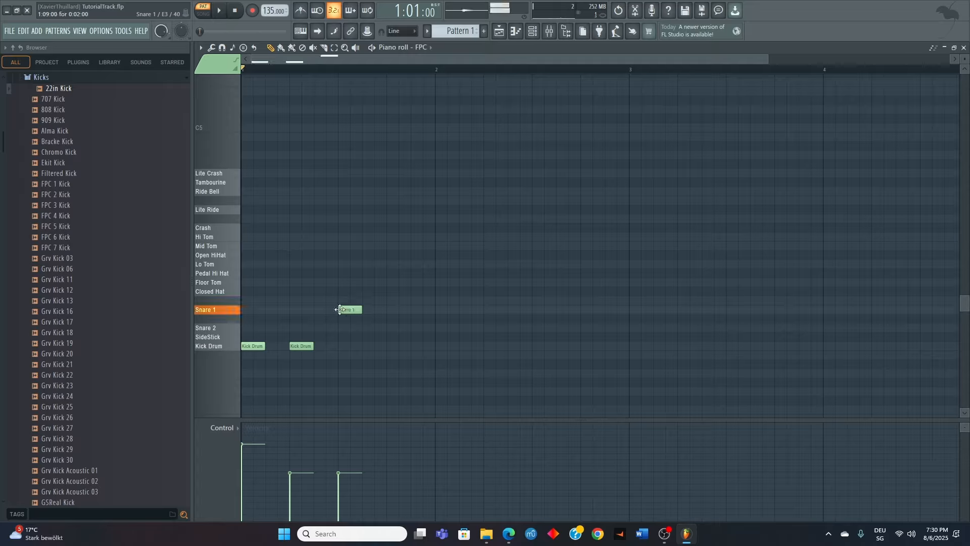
Raise the velocities of the beat 3 snare and the beat 2 kick while listening to the beat
click(347, 456)
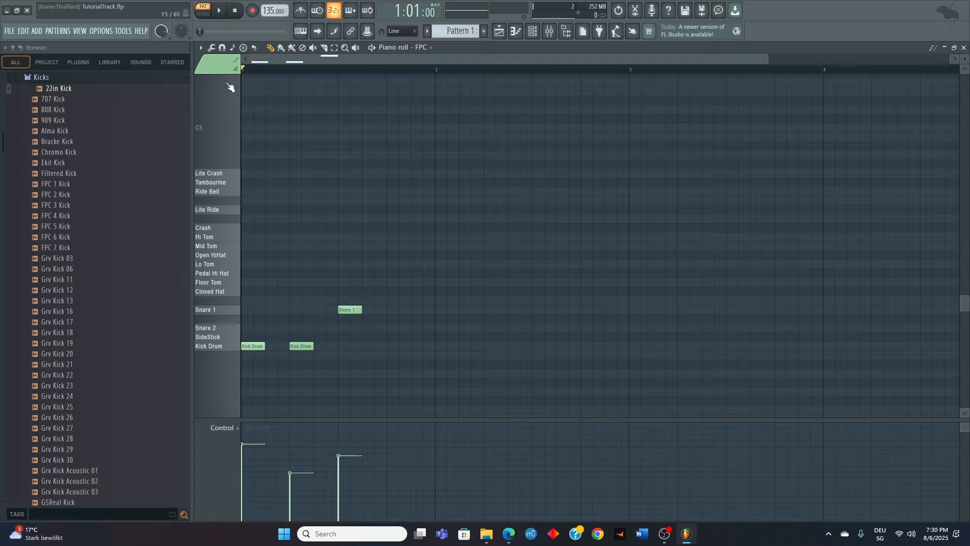
click(221, 11)
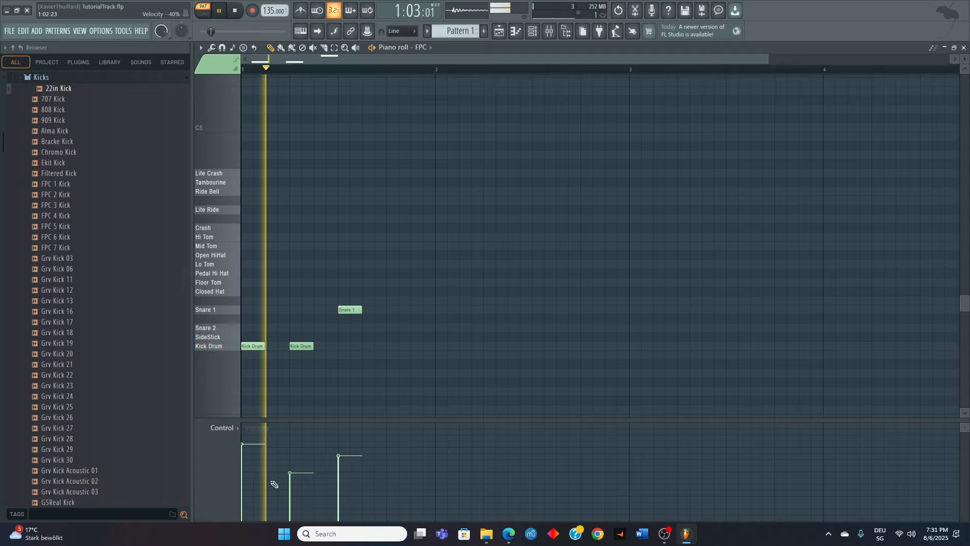
drag(290, 472, 342, 452)
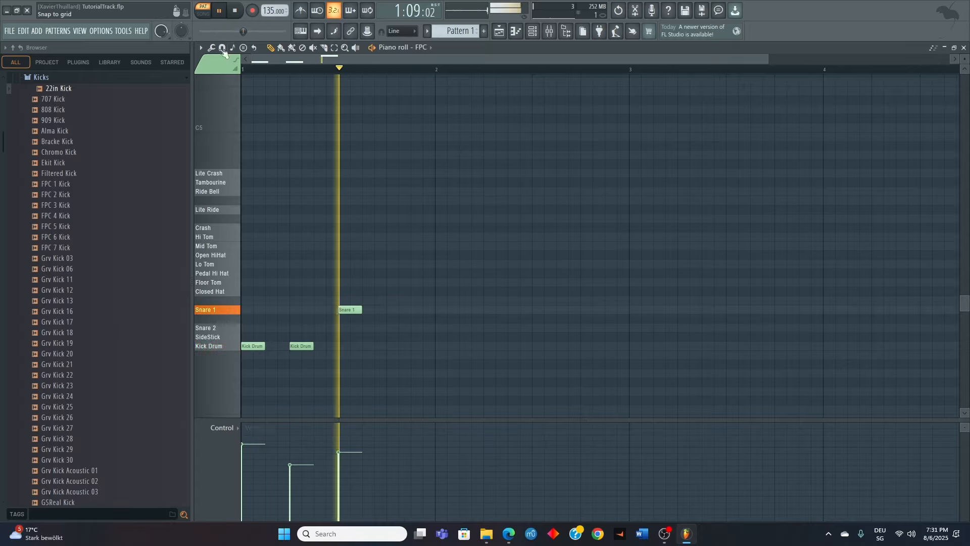
click(236, 11)
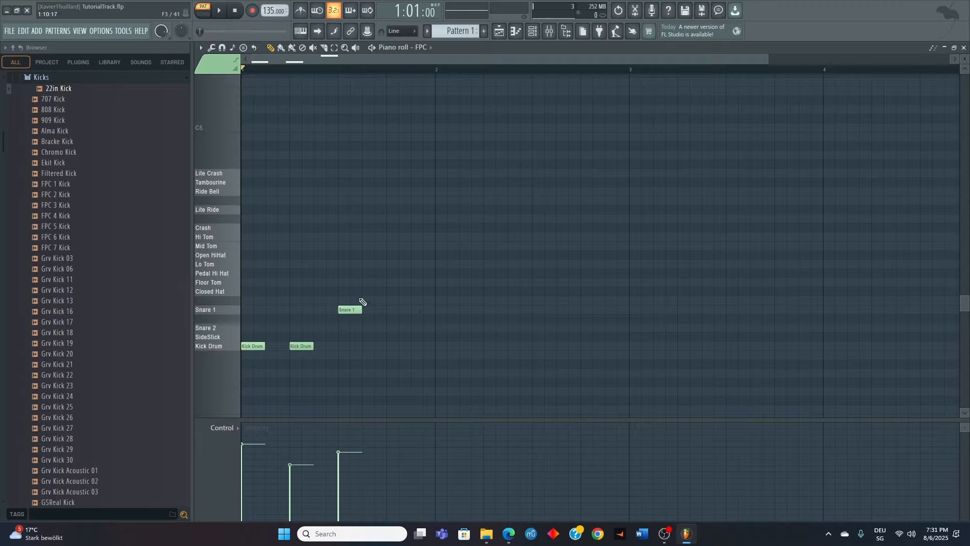
Remove the kick on beat 2 and re-enter Snare 1 on beat 3 with the first kick's velocity
right_click(300, 346)
right_click(351, 309)
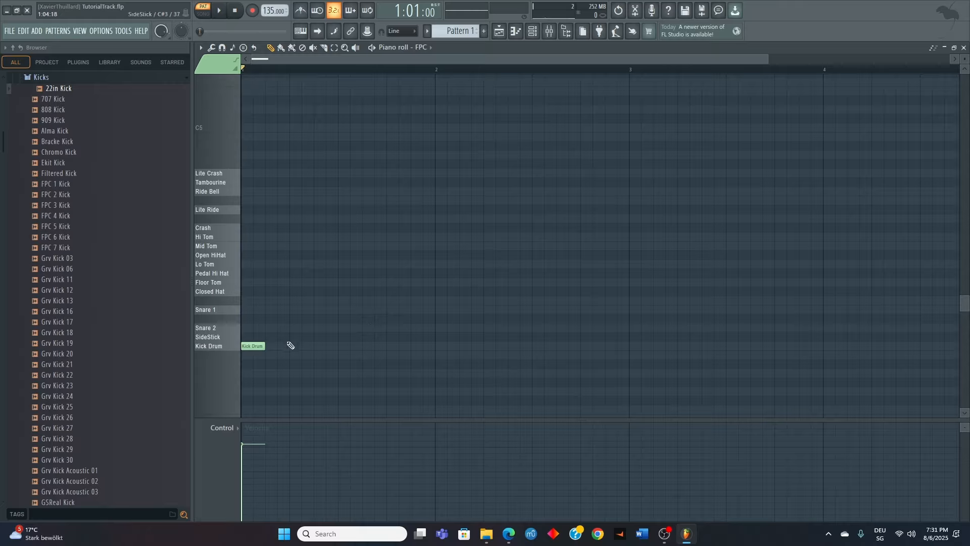
click(262, 349)
click(344, 348)
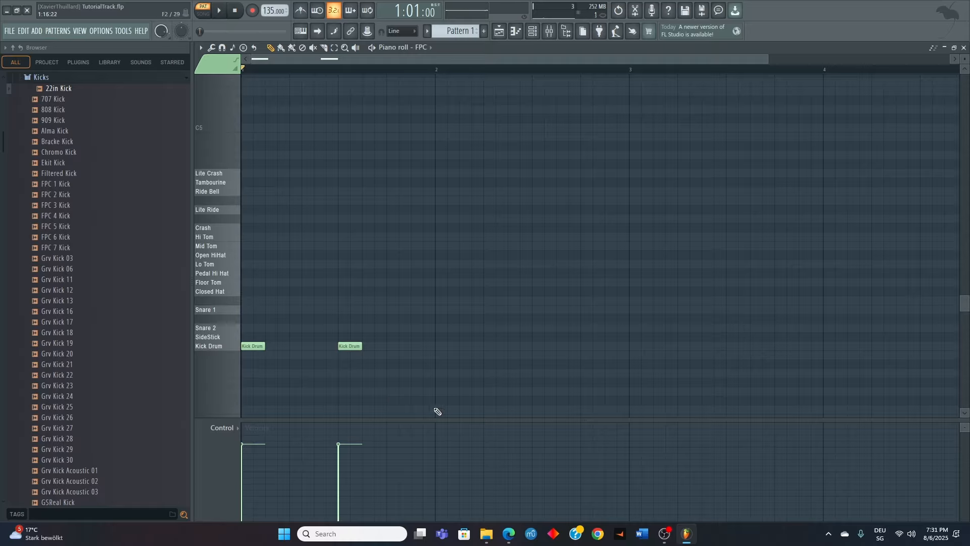
right_click(346, 345)
click(344, 310)
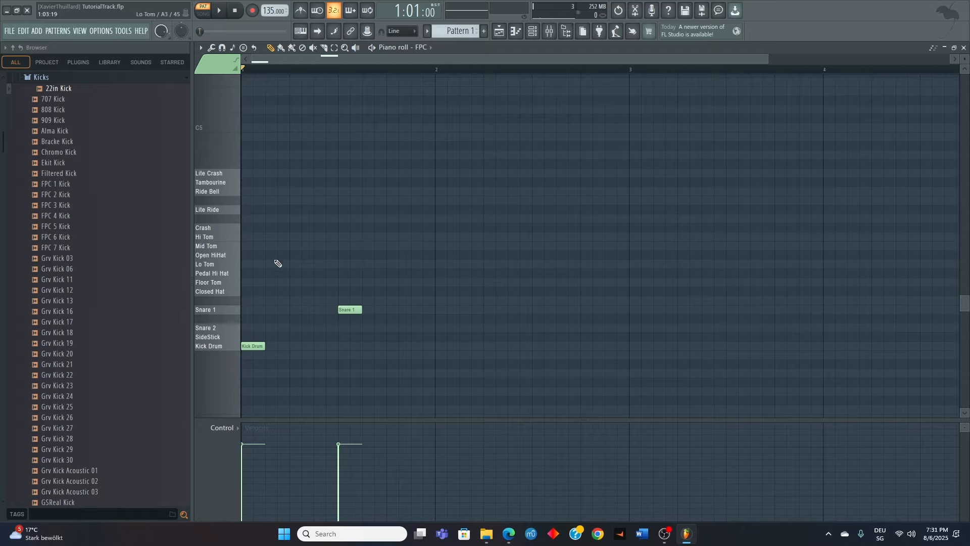
Add Pedal Hi Hat notes on every eighth of bar 1 except beats 1 and 3
click(245, 273)
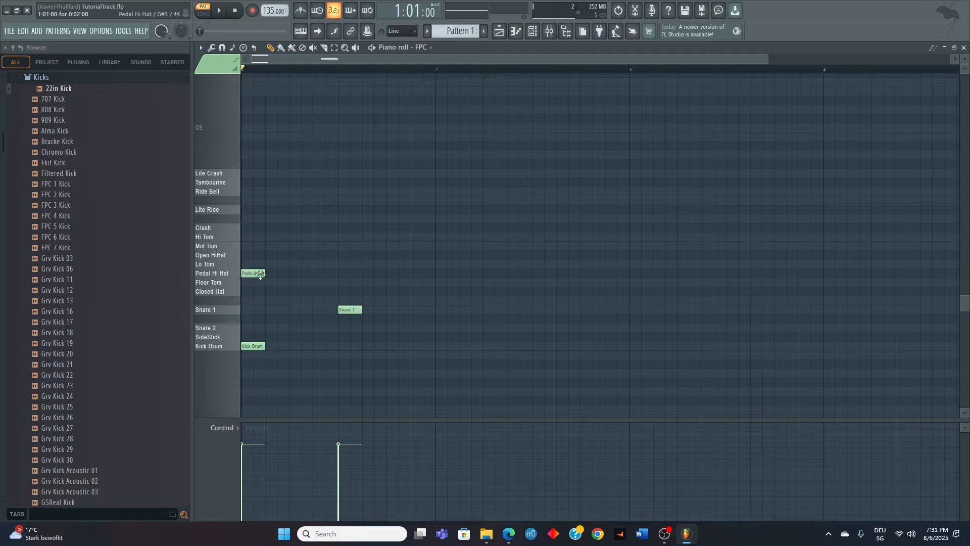
drag(249, 273, 283, 273)
click(307, 273)
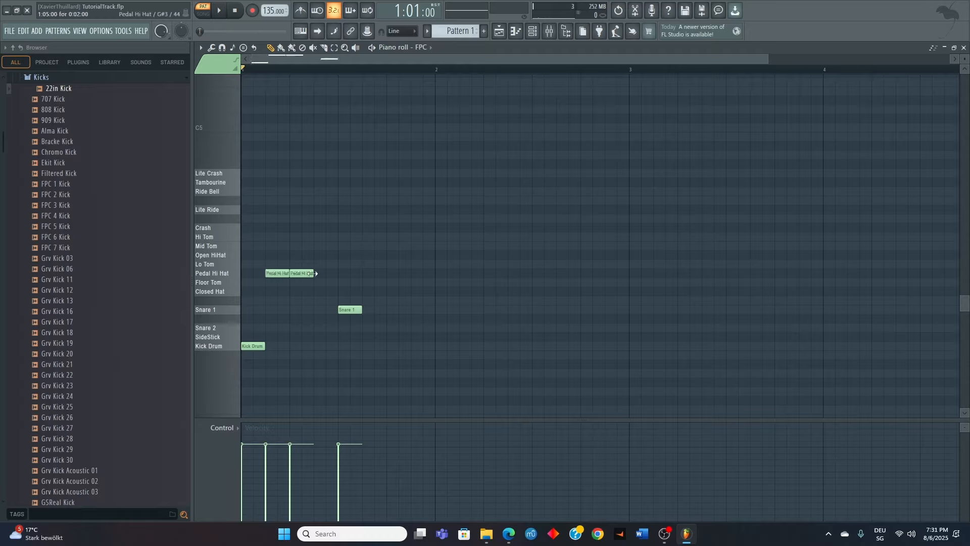
click(317, 273)
click(365, 271)
click(389, 273)
click(413, 273)
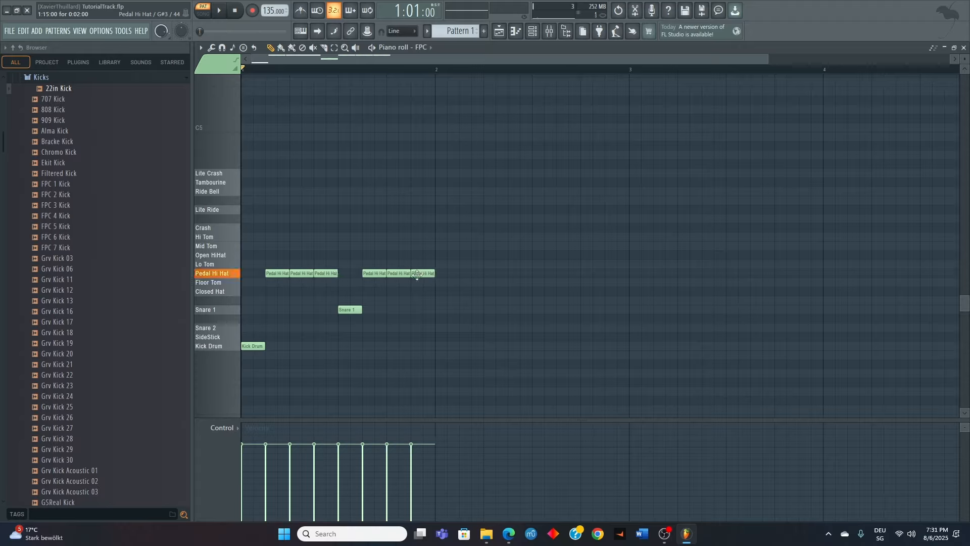
Lower the snare's velocity slightly and bring all six Pedal Hi Hats below it
click(350, 310)
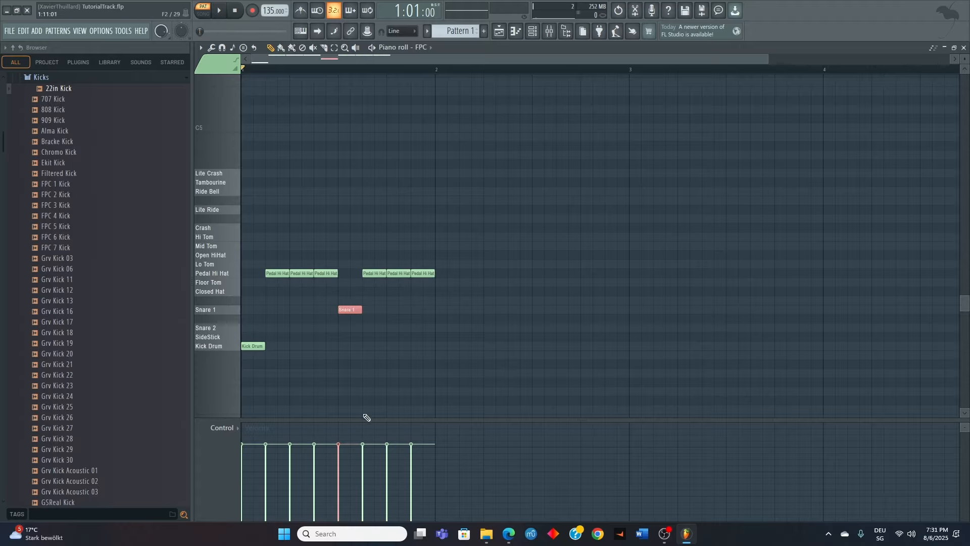
drag(264, 251, 448, 298)
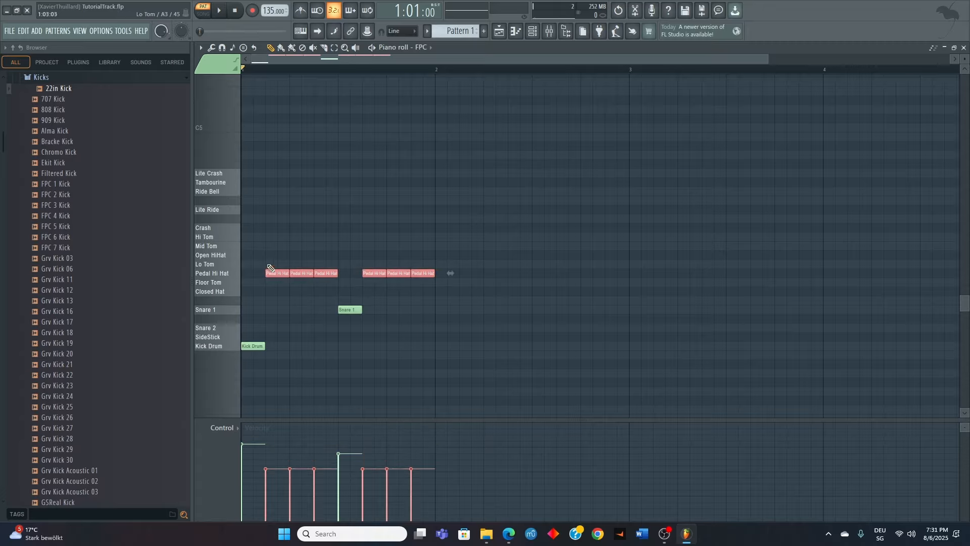
Lower the offbeat Pedal Hi Hats further, soften the hi-hat on beat 4, and play the beat
drag(267, 265, 270, 294)
mouse_move(321, 252)
mouse_down()
mouse_move(321, 273)
mouse_move(422, 286)
mouse_up()
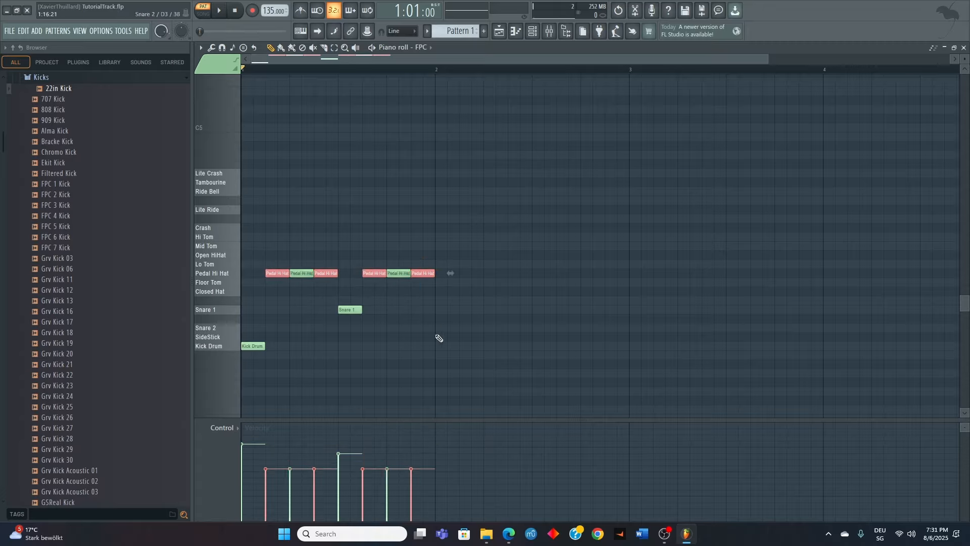
scroll(439, 338, down, 5)
ctrl+click(436, 321)
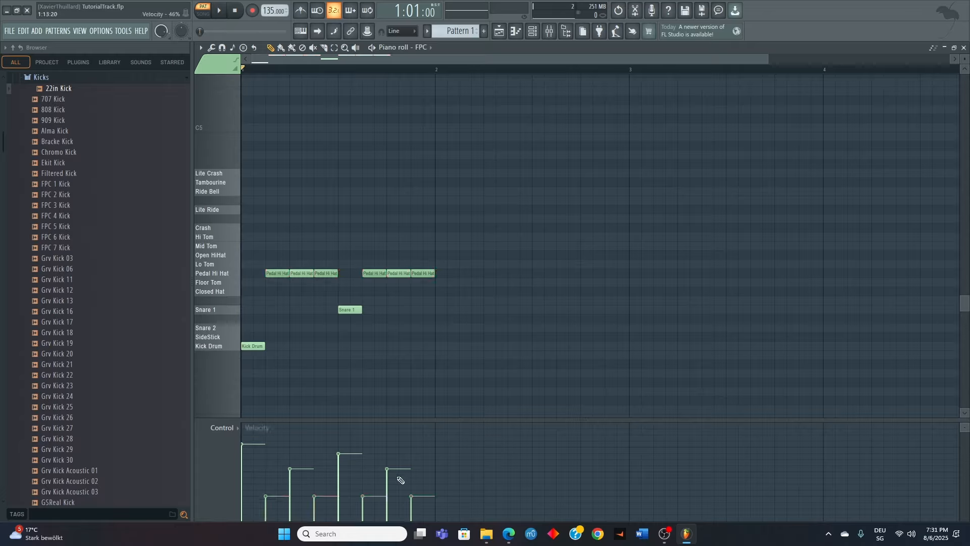
drag(398, 476, 411, 492)
key(space)
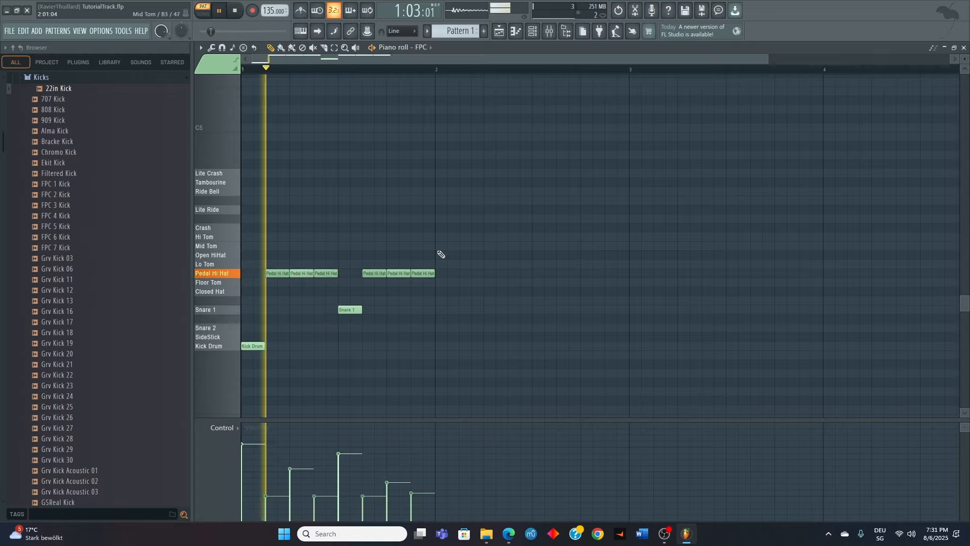
key(space)
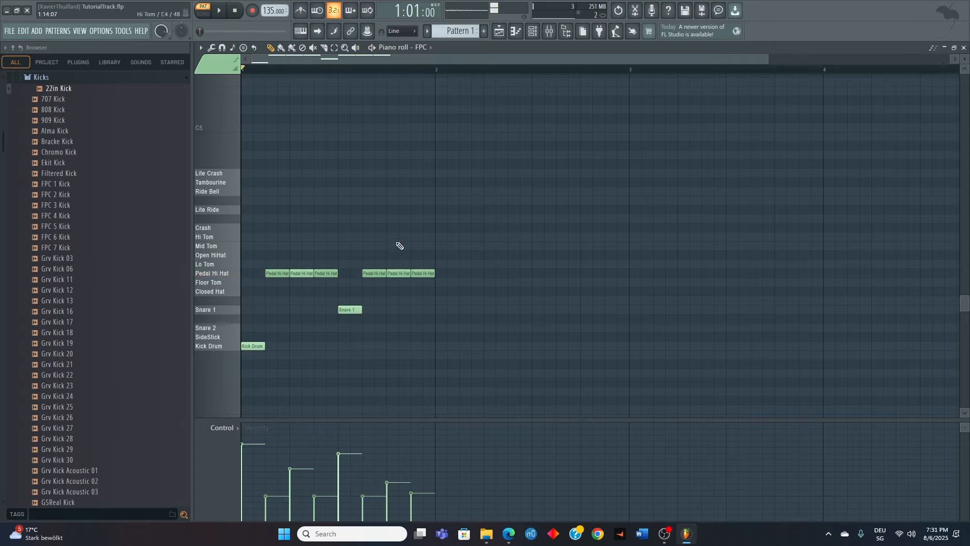
Set the snap to (none) and shift the four offbeat Pedal Hi Hats slightly later for a swing feel
drag(269, 255, 278, 281)
drag(324, 254, 335, 285)
drag(370, 252, 381, 284)
drag(414, 252, 424, 284)
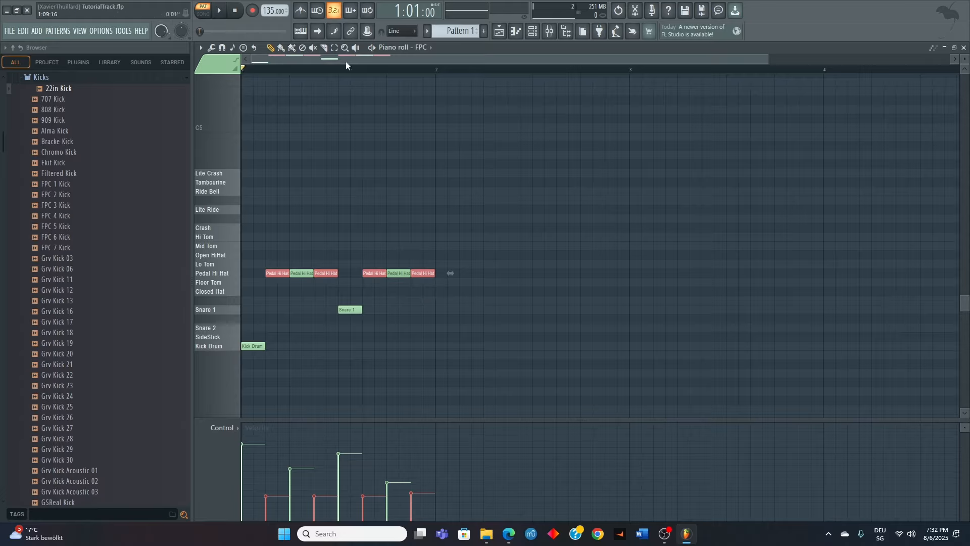
click(402, 31)
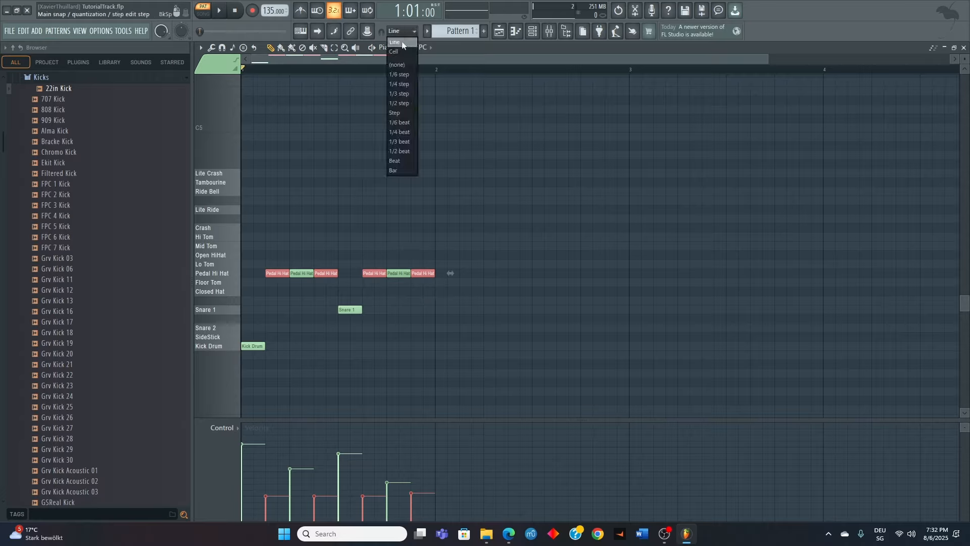
click(402, 65)
drag(277, 273, 283, 273)
Select bar 1 as the loop range to play the swung beat, and save the project
double_click(433, 71)
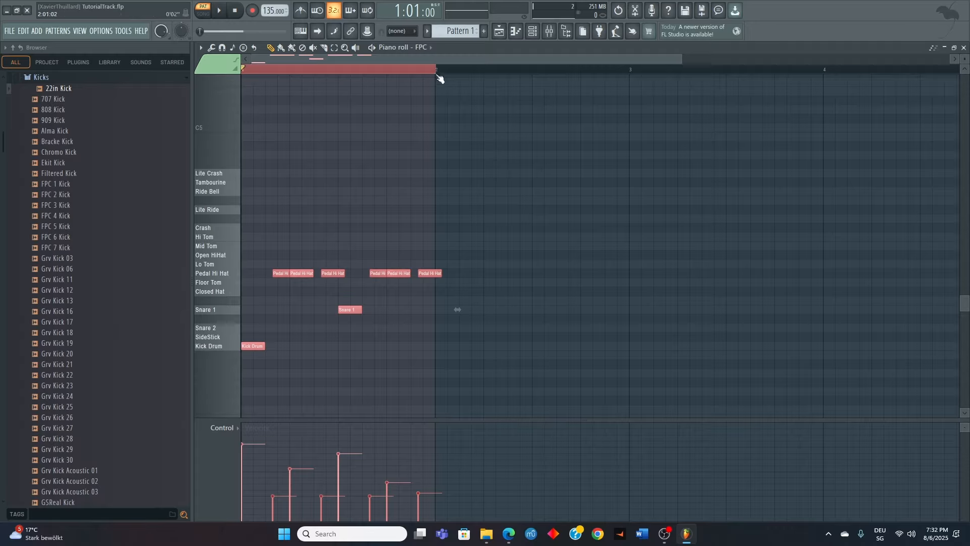
key(space)
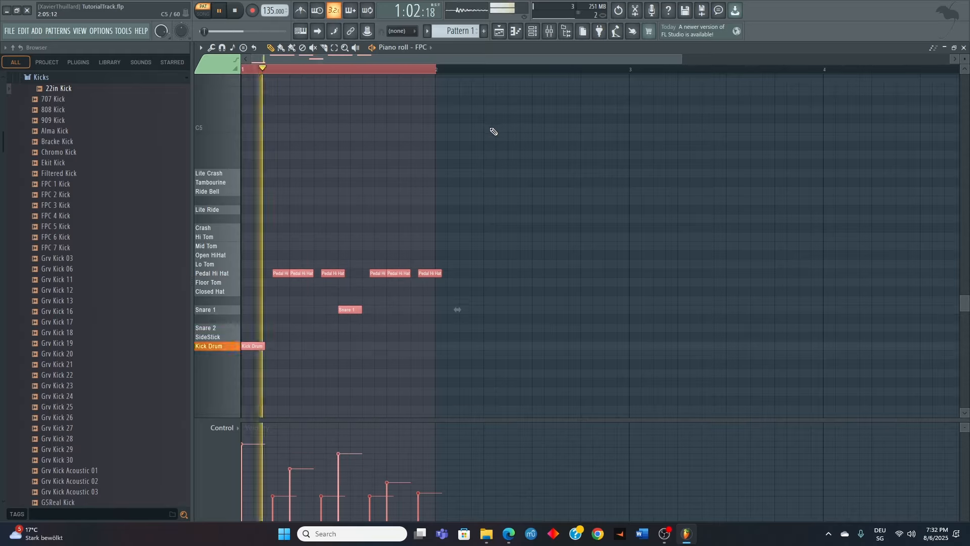
key(space)
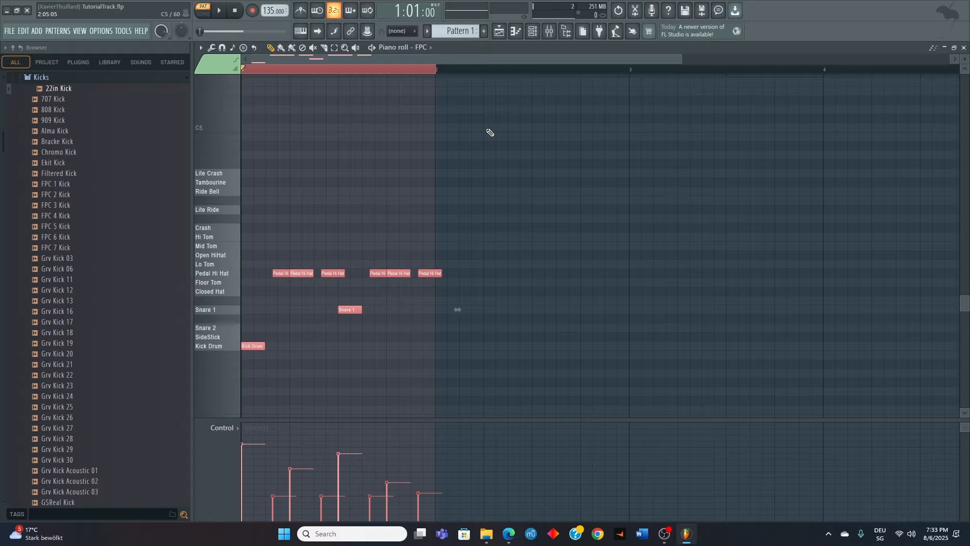
key(ctrl+s)
Change the project's time signature to 6/8 in the project general settings
click(101, 32)
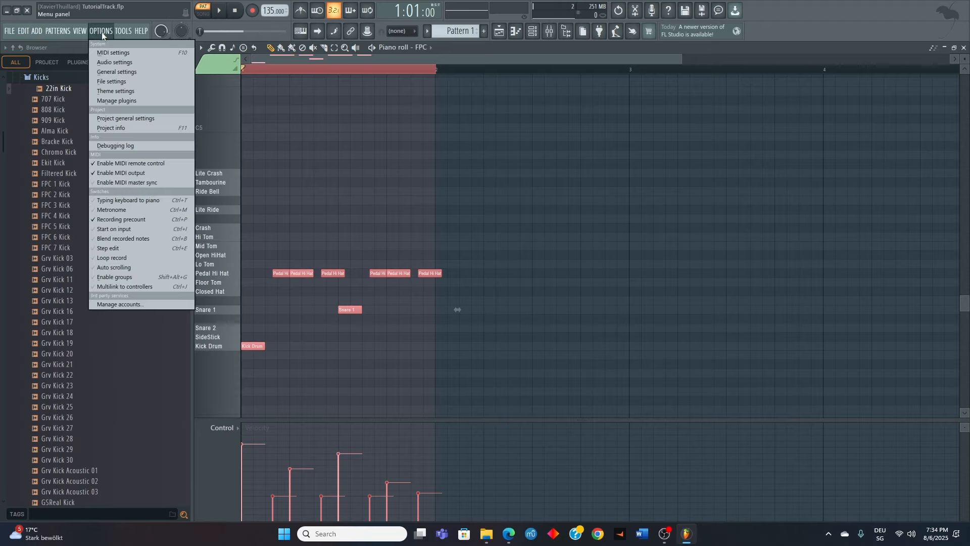
click(106, 119)
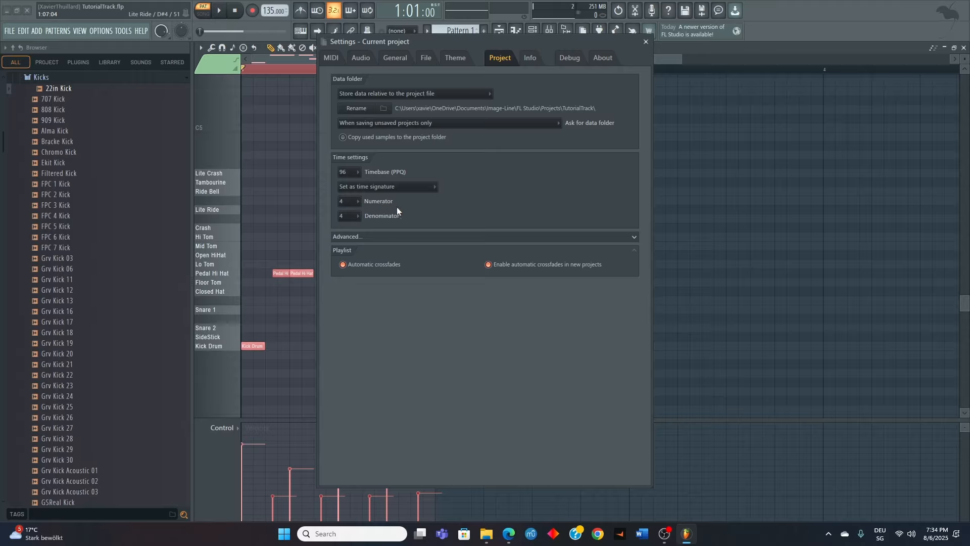
click(358, 201)
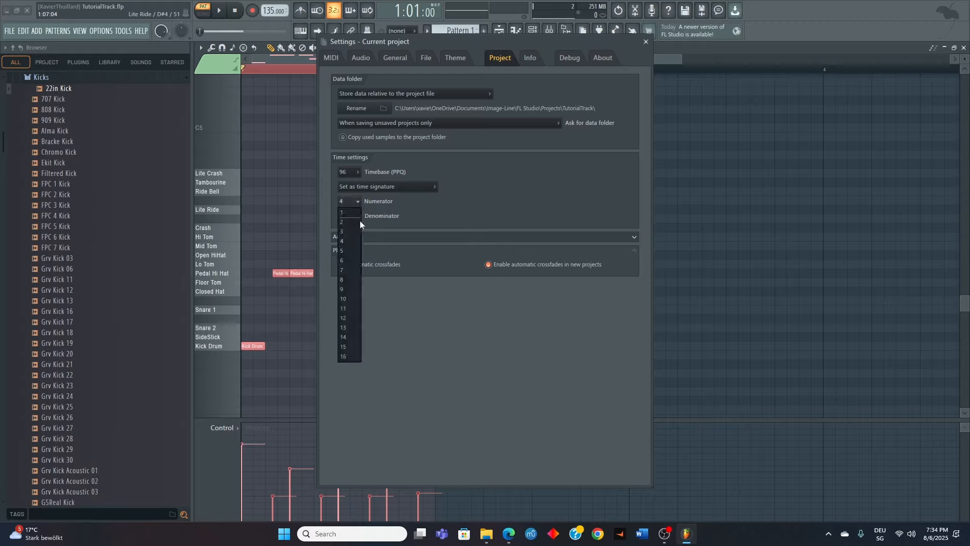
click(346, 261)
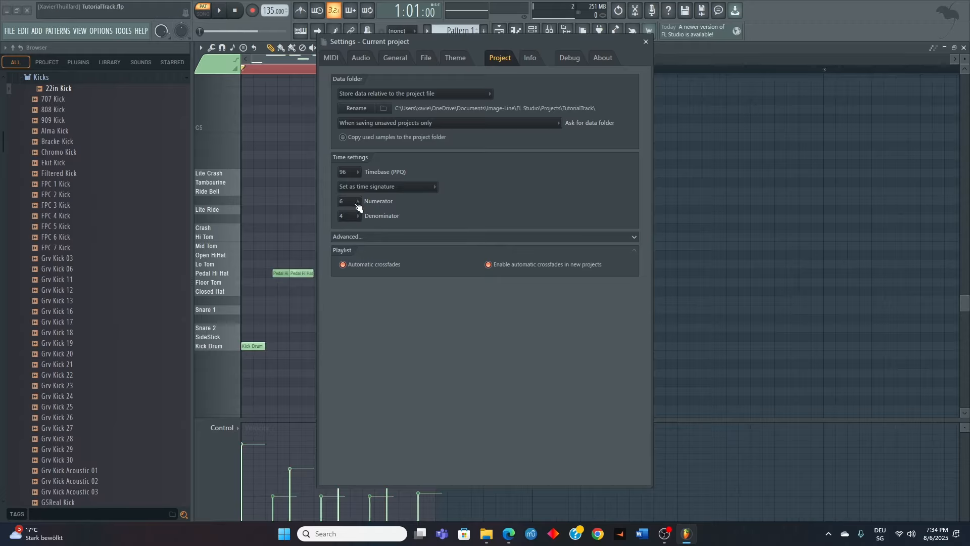
click(346, 218)
click(351, 247)
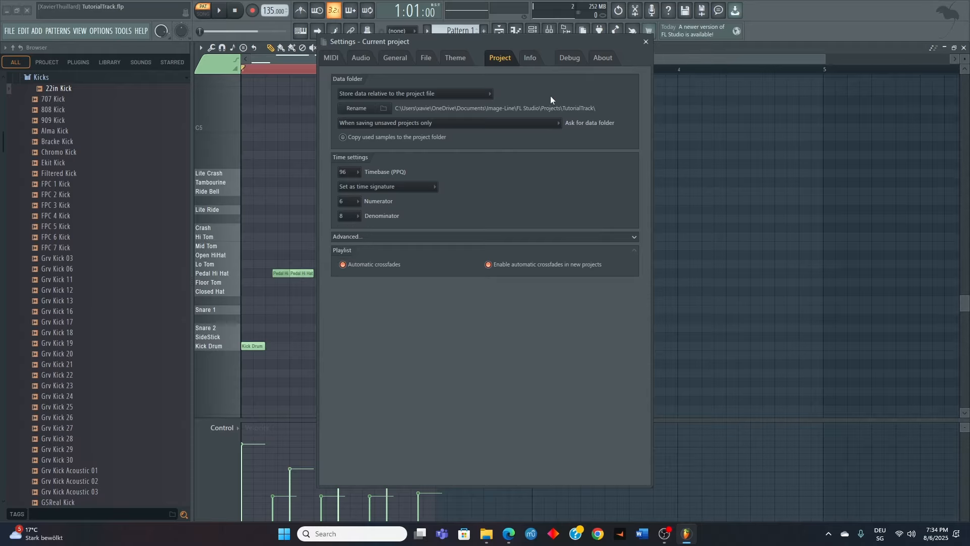
click(646, 44)
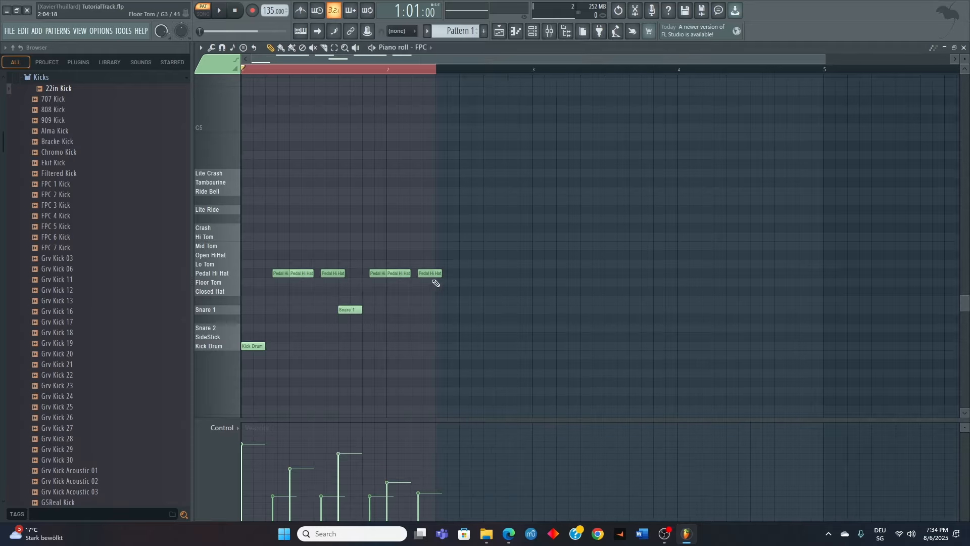
Delete all hi-hat, snare and kick notes from the FPC piano roll
right_click(429, 272)
right_click(403, 272)
right_click(333, 273)
right_click(302, 273)
right_click(281, 273)
right_click(381, 273)
right_click(349, 309)
right_click(253, 345)
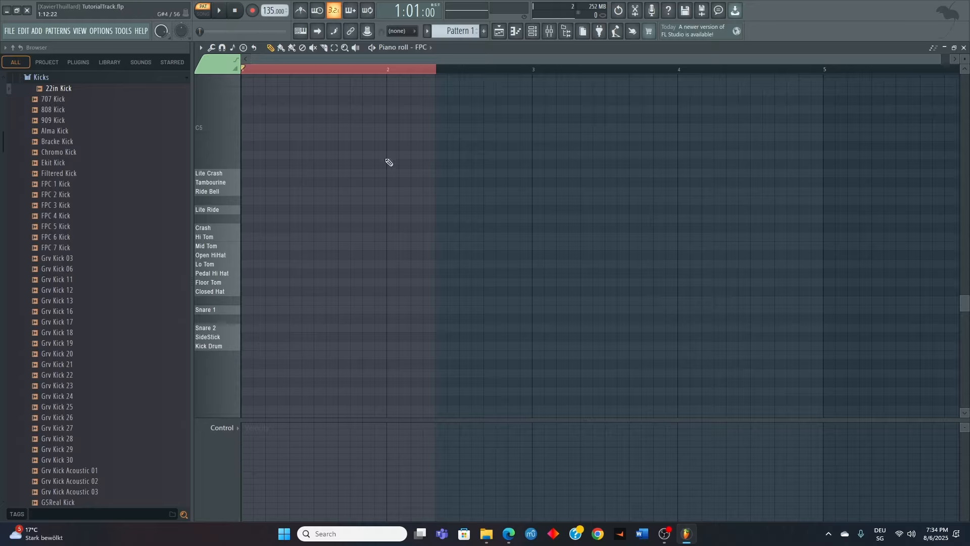
Set the snap to Line and shorten the loop selection to end at the new bar 2 line
click(403, 32)
click(403, 43)
drag(440, 71, 390, 113)
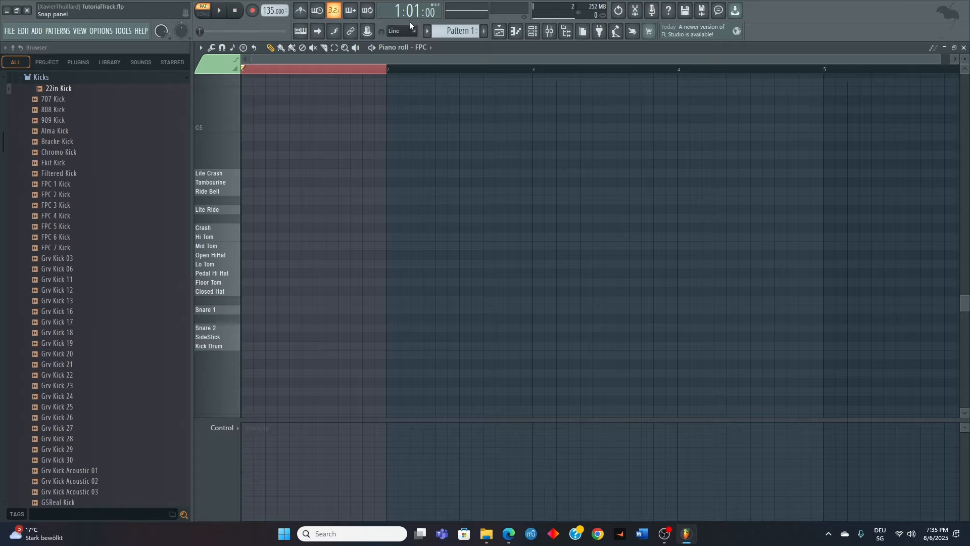
click(422, 47)
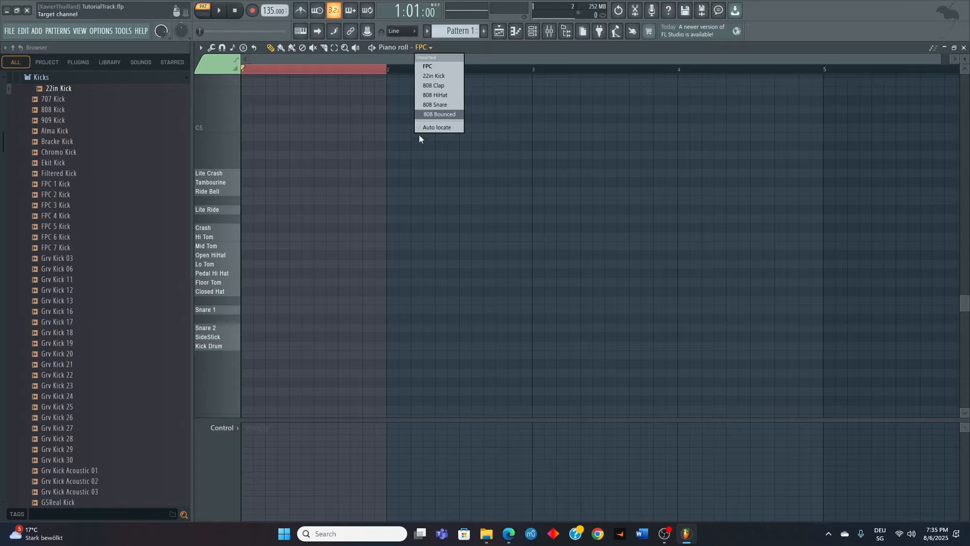
click(436, 95)
click(432, 49)
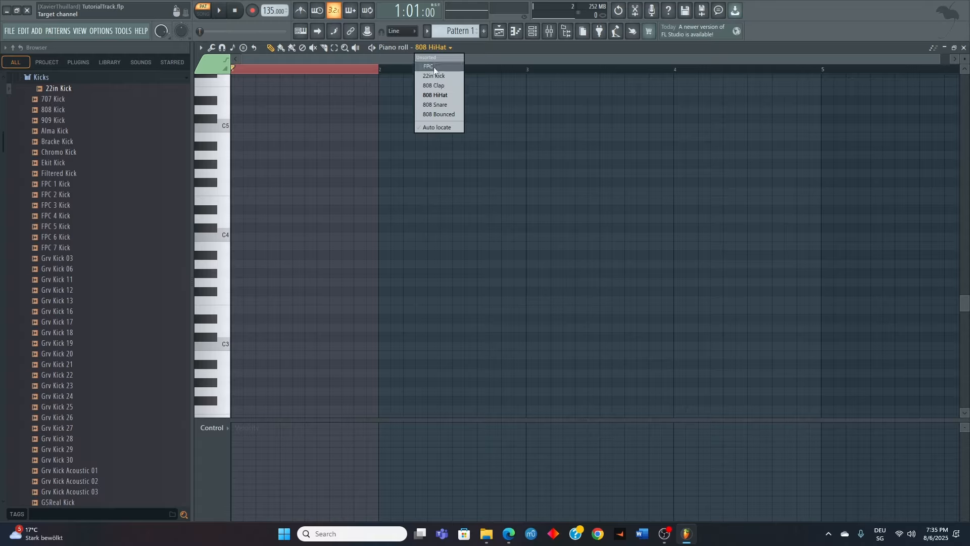
click(433, 66)
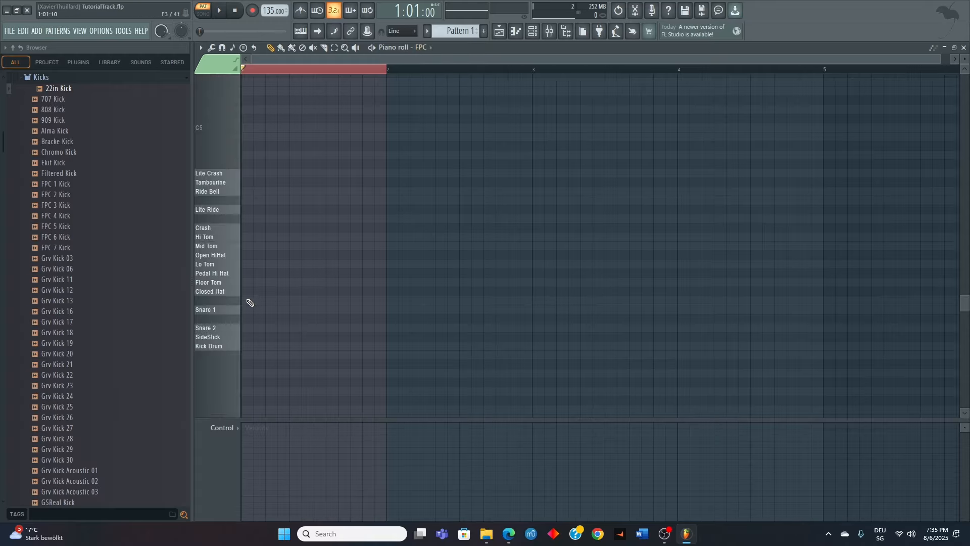
Place six consecutive eighth-note Pedal Hi Hat notes to fill the first 6/8 bar
click(246, 274)
click(278, 275)
click(302, 275)
click(326, 275)
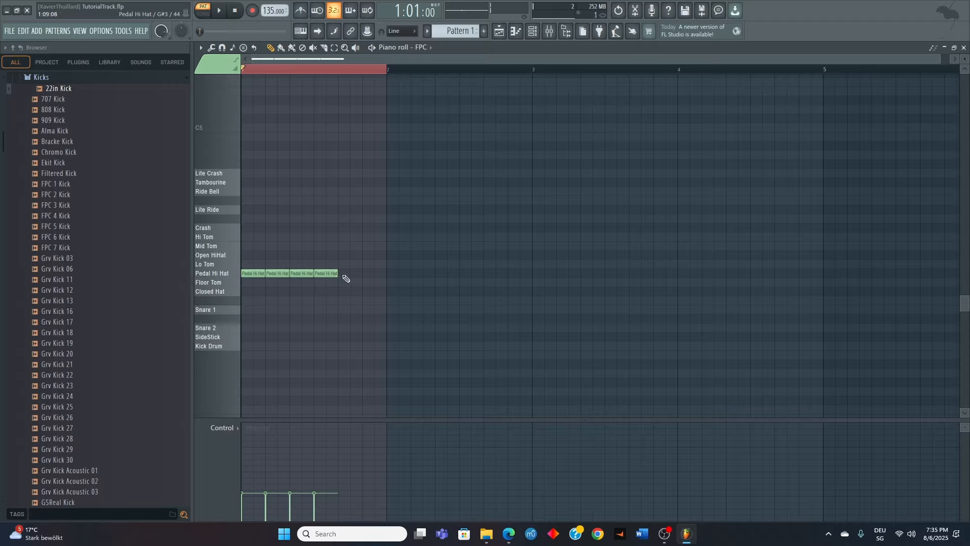
click(350, 274)
click(374, 275)
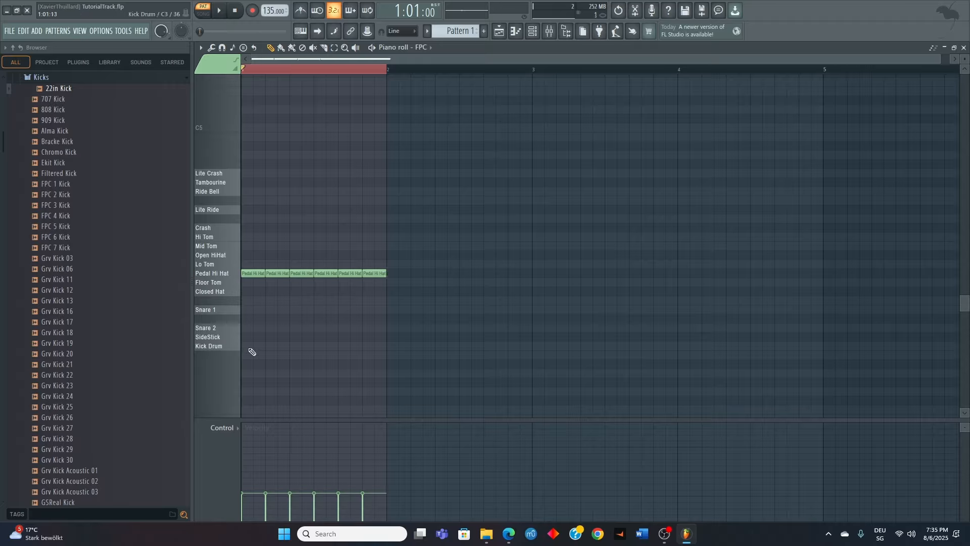
Add a Kick Drum on the first eighth and Snare 1 on the fourth, and split the second hi-hat into two sixteenths
click(251, 347)
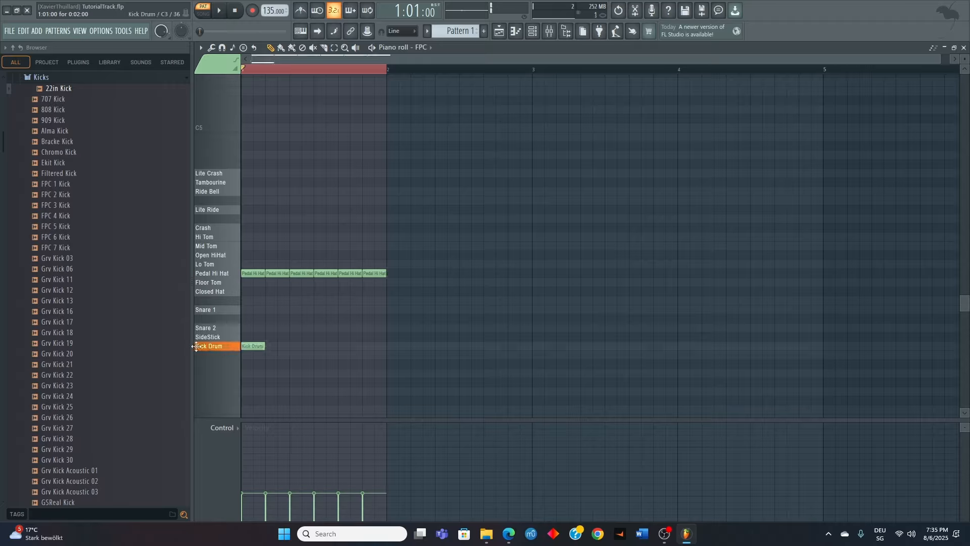
click(319, 309)
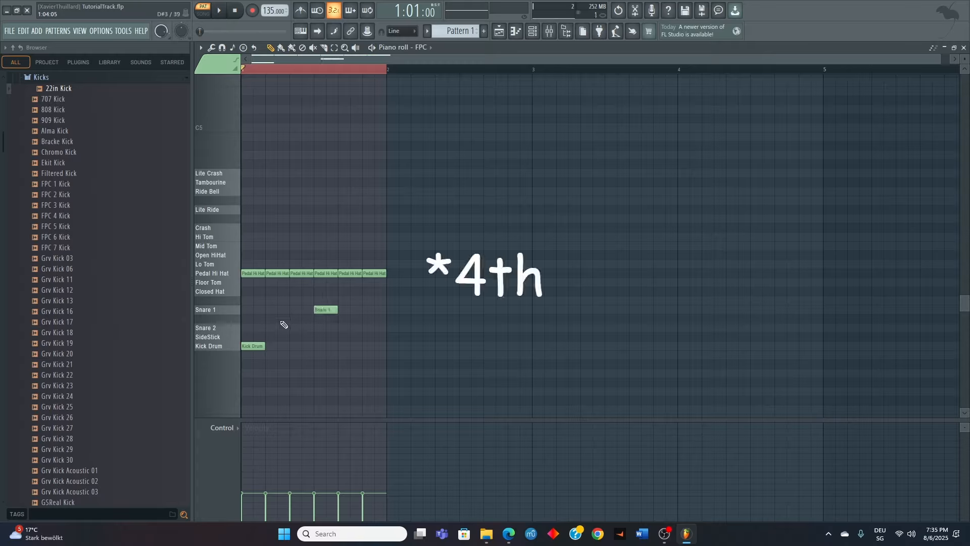
drag(288, 273, 277, 274)
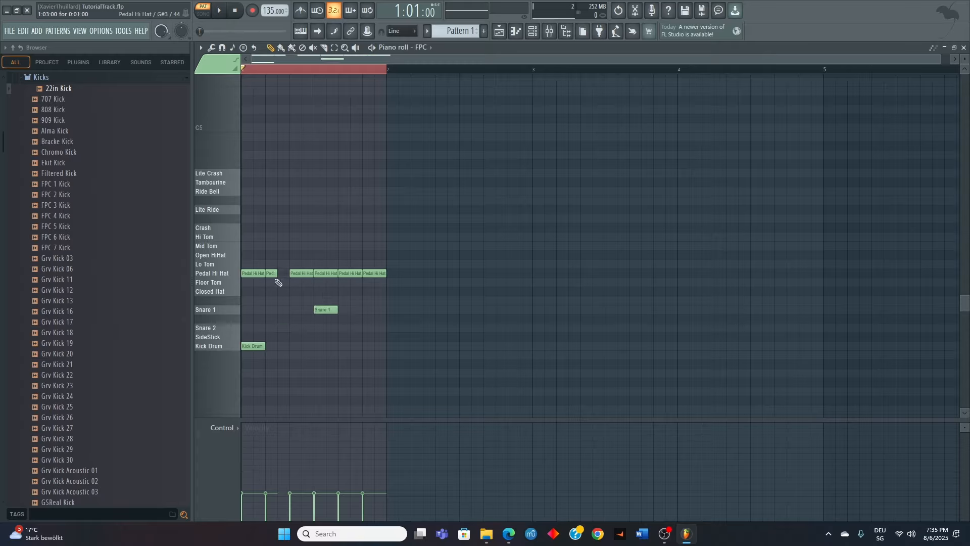
click(281, 274)
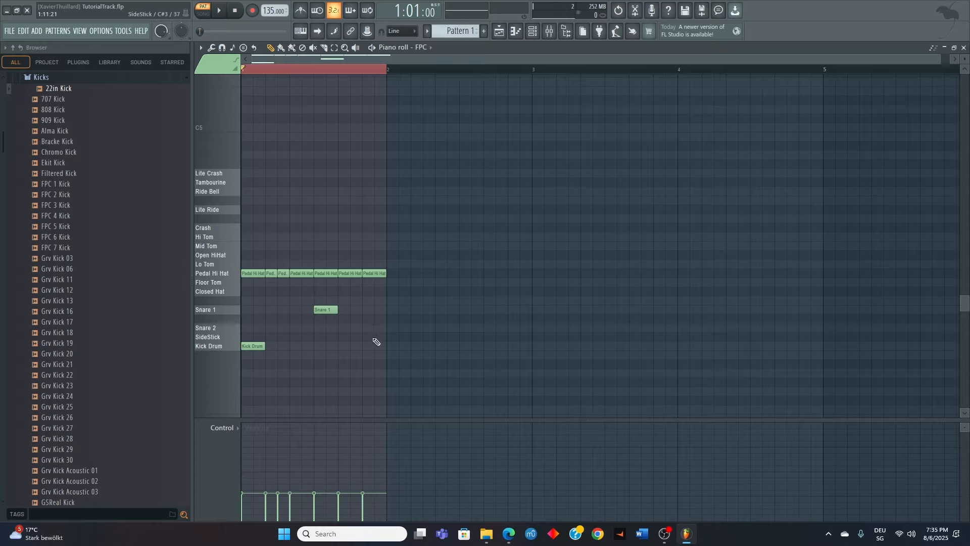
Raise the velocity of all notes and shape them to fall gradually within each half of the bar, with the downbeat strongest
key(ctrl+a)
scroll(393, 335, up, 6)
scroll(393, 336, up, 1)
ctrl+click(416, 339)
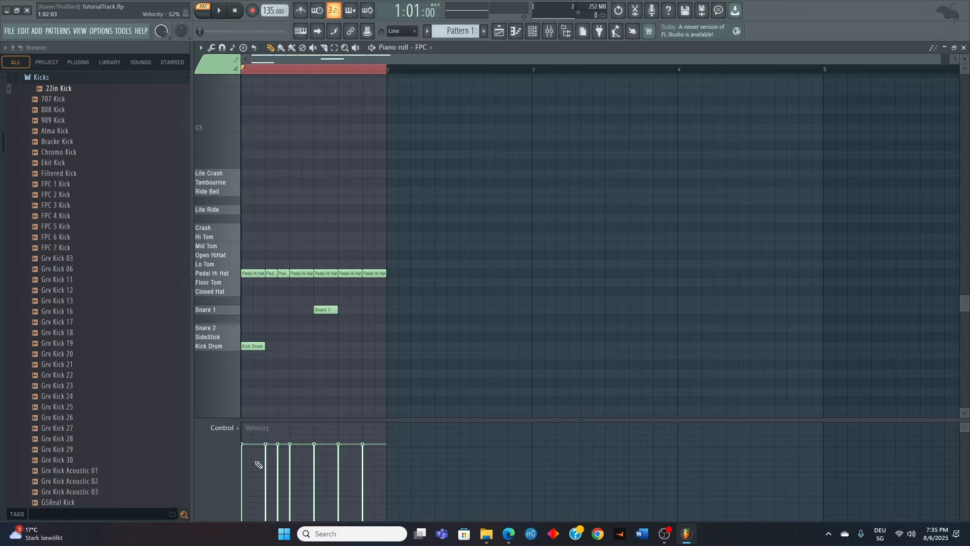
mouse_move(253, 445)
mouse_down()
mouse_move(295, 469)
mouse_move(316, 457)
mouse_move(368, 476)
mouse_up()
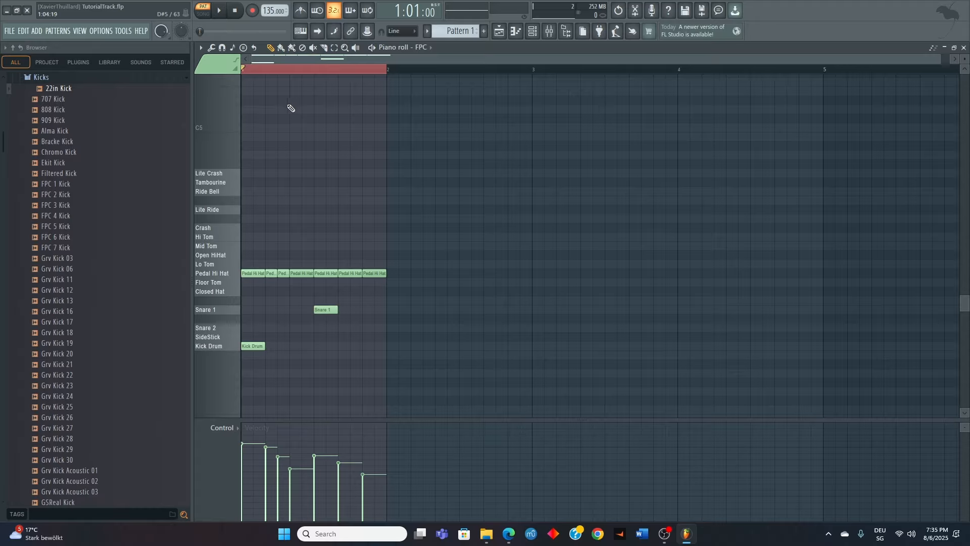
Play the 6/8 beat, raise the tempo to 153 BPM, and listen to it again before stopping playback
key(space)
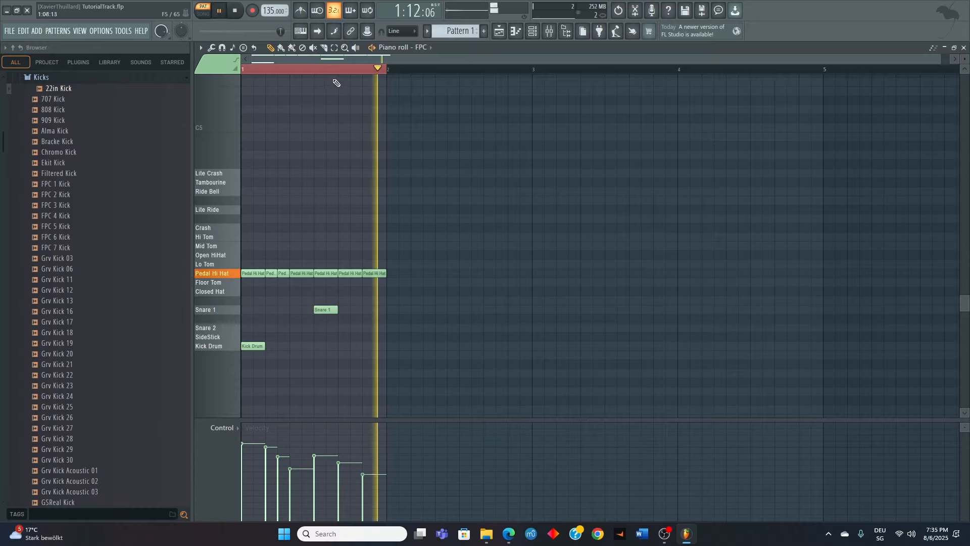
key(space)
drag(271, 11, 270, 3)
key(space)
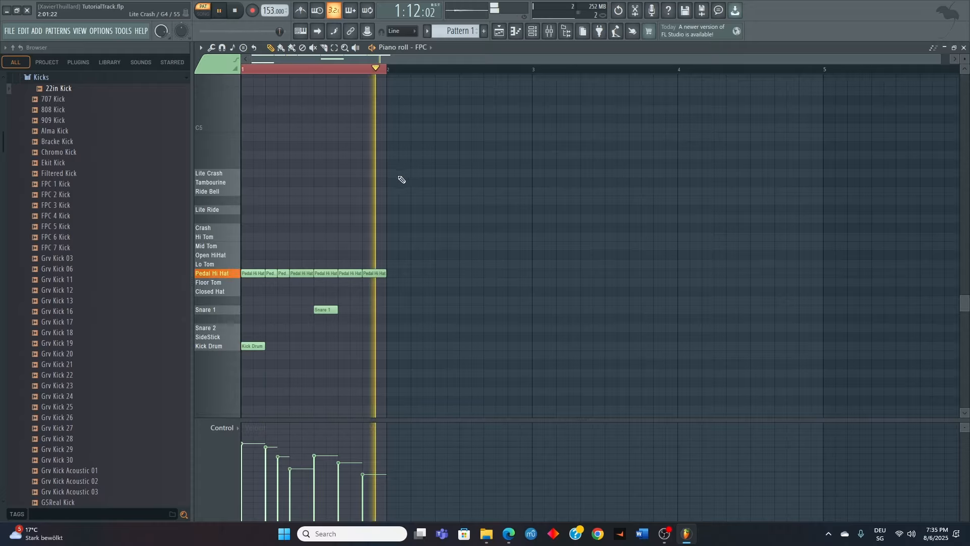
click(238, 10)
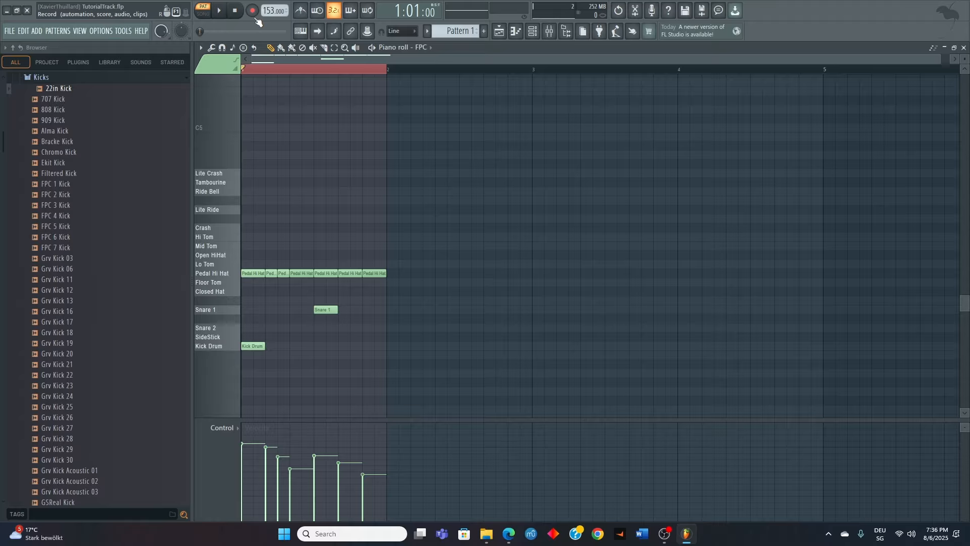
Change the project's time signature to 4/4 in the project general settings
click(101, 31)
click(130, 118)
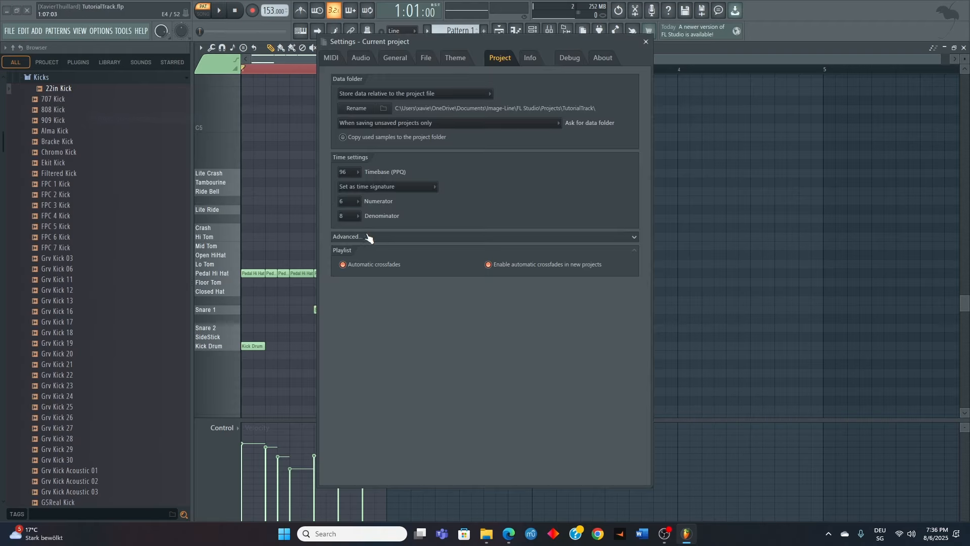
click(349, 201)
click(347, 242)
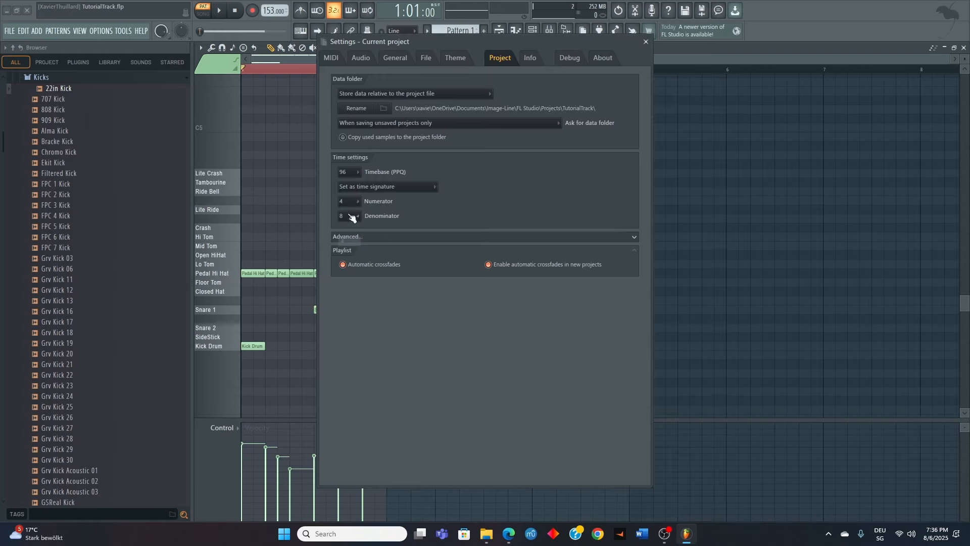
click(347, 235)
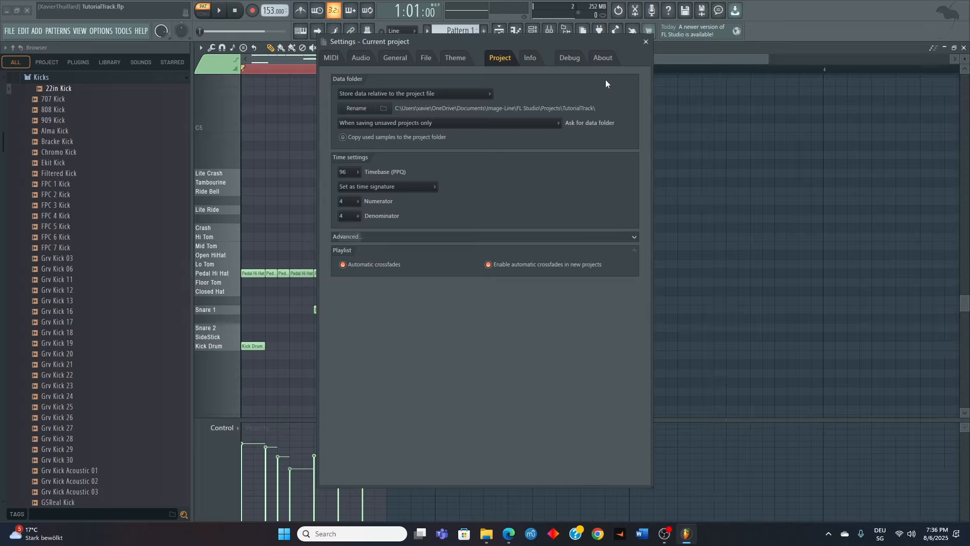
click(646, 42)
Delete all hi-hat, snare and kick notes of the 6/8 beat and extend the loop selection to the bar 2 line
right_click(374, 273)
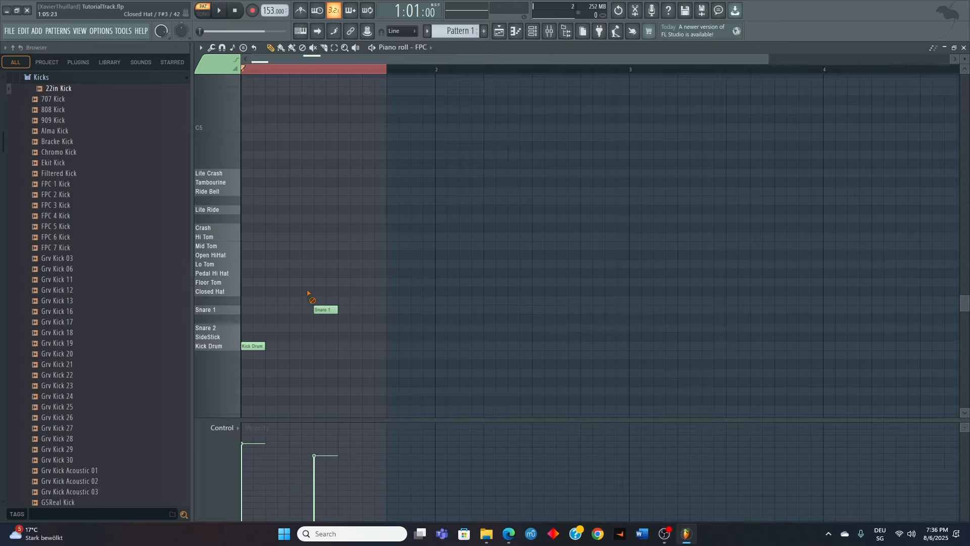
right_click(322, 310)
right_click(257, 346)
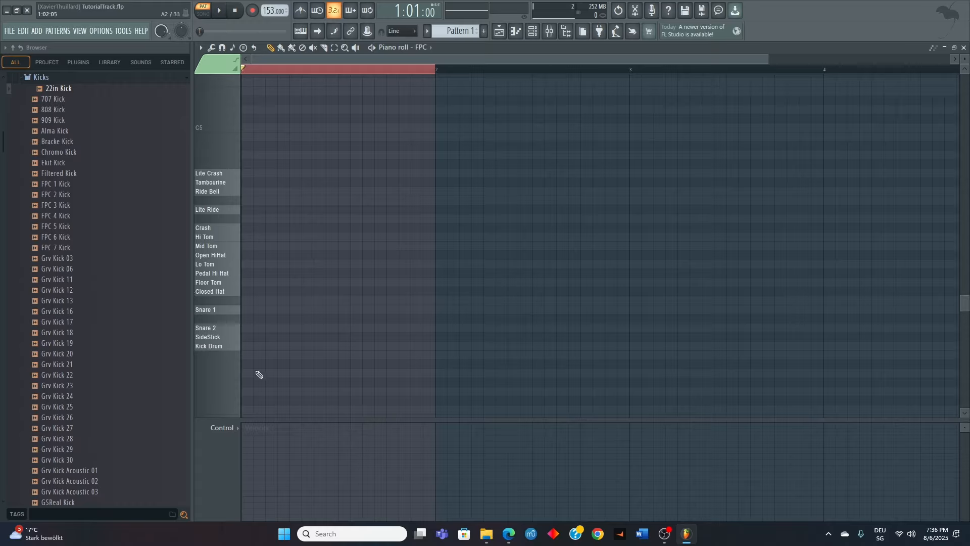
Set the snap to 1/3 beat and place Kick Drum notes on the first and third triplets of beat 1
click(398, 32)
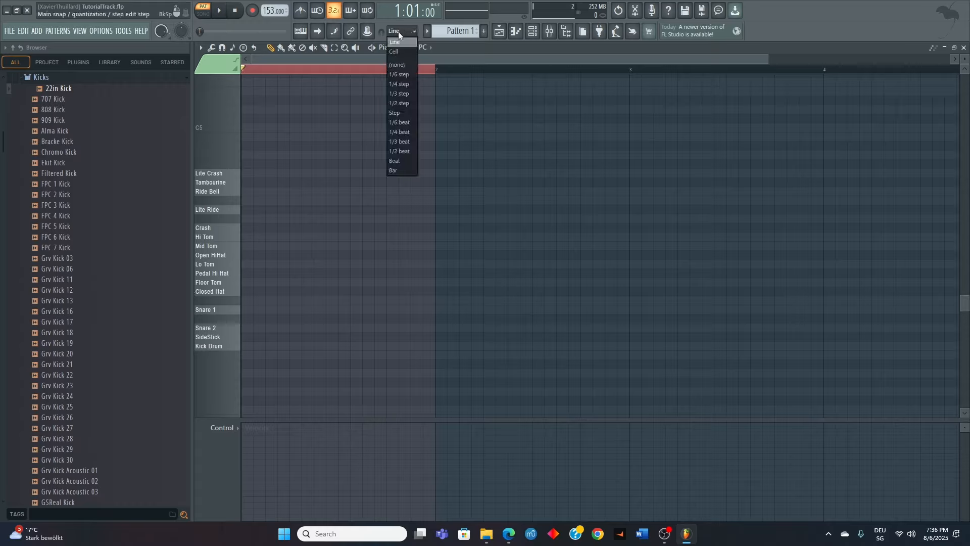
click(402, 142)
click(249, 346)
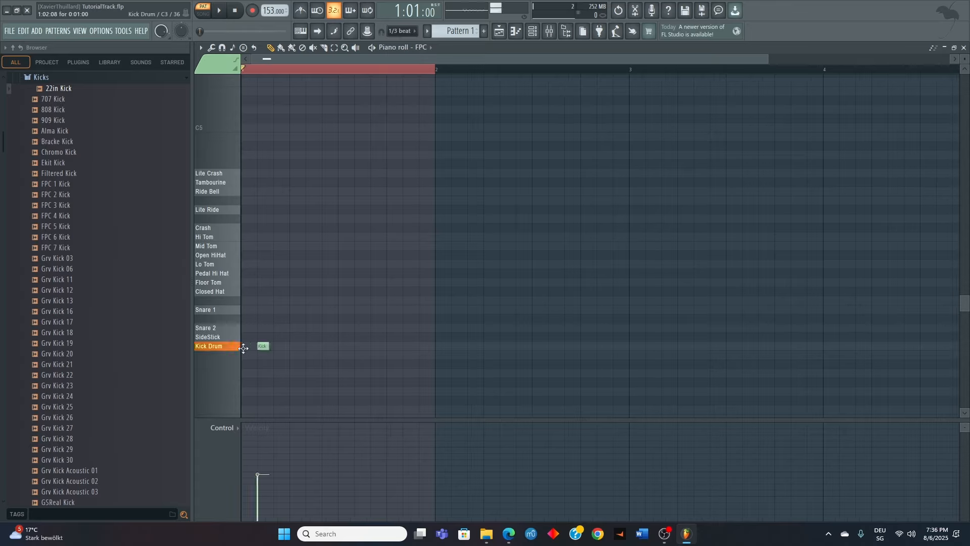
click(396, 31)
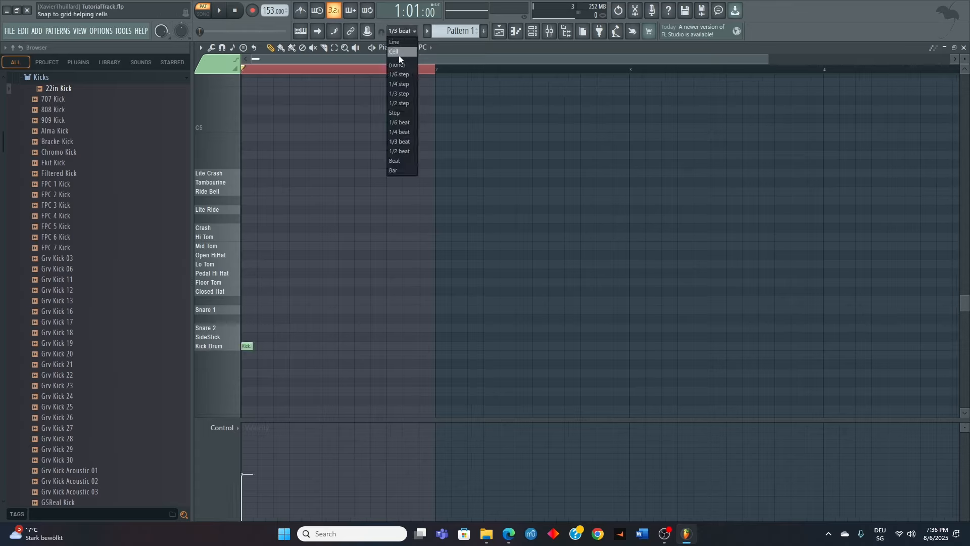
click(283, 213)
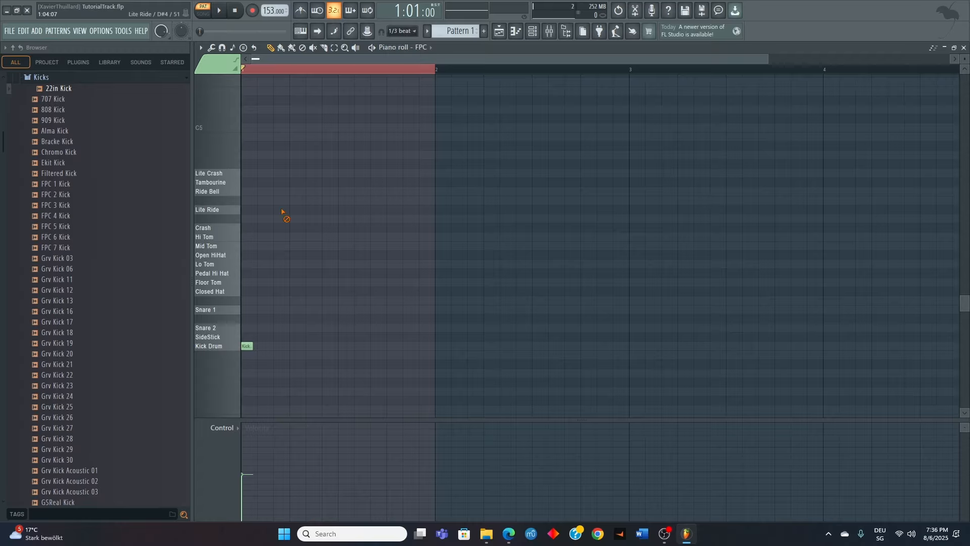
click(277, 346)
click(400, 30)
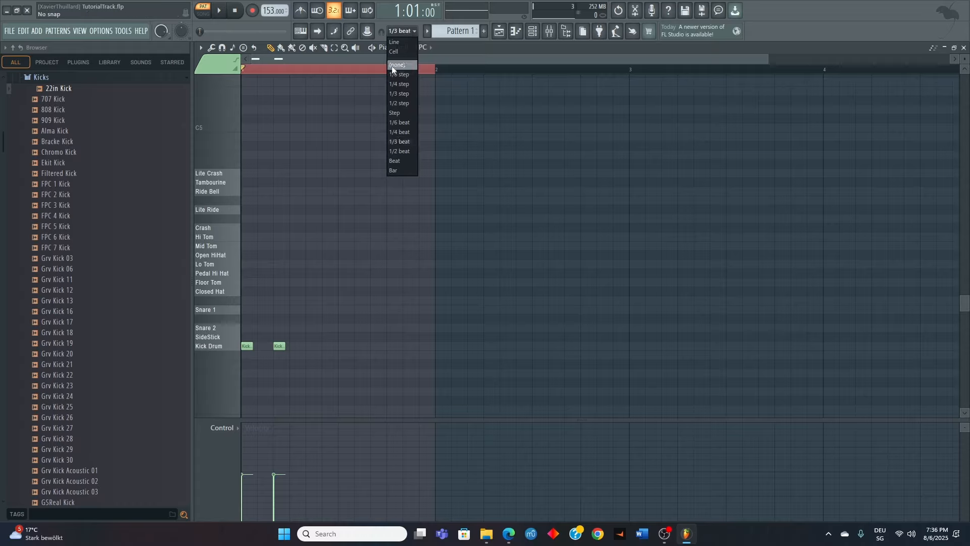
click(335, 118)
Add a Snare 1 note on beat 2 and a Closed Hat note on that beat's third triplet
click(421, 48)
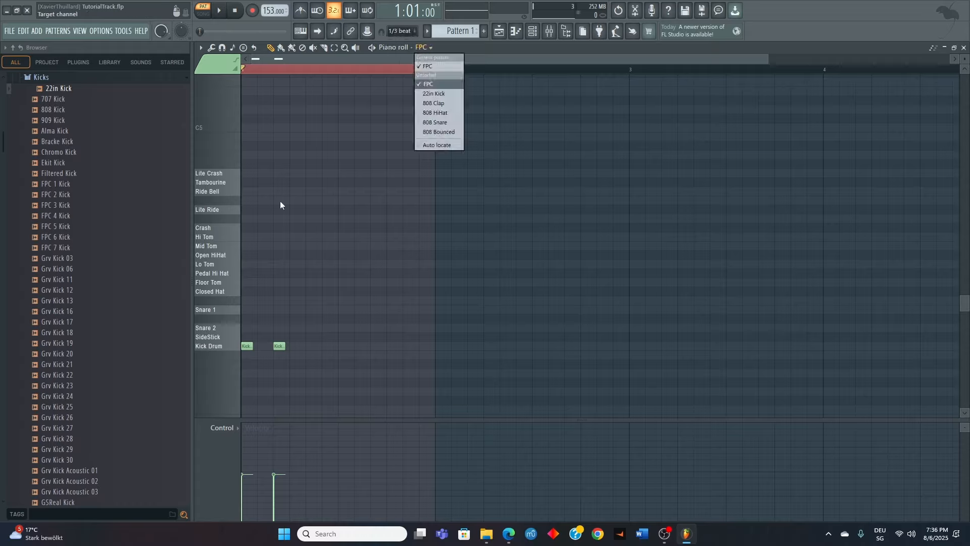
click(276, 275)
click(293, 309)
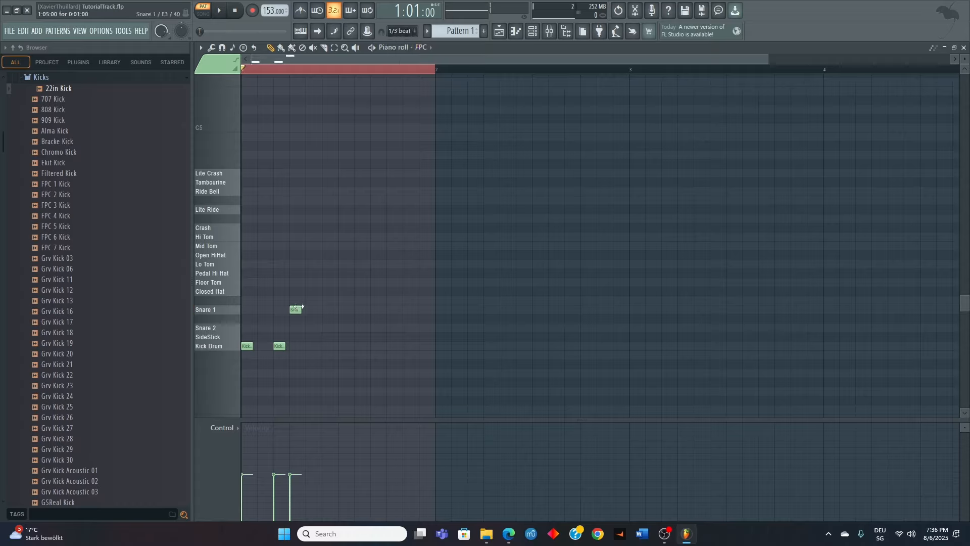
click(328, 292)
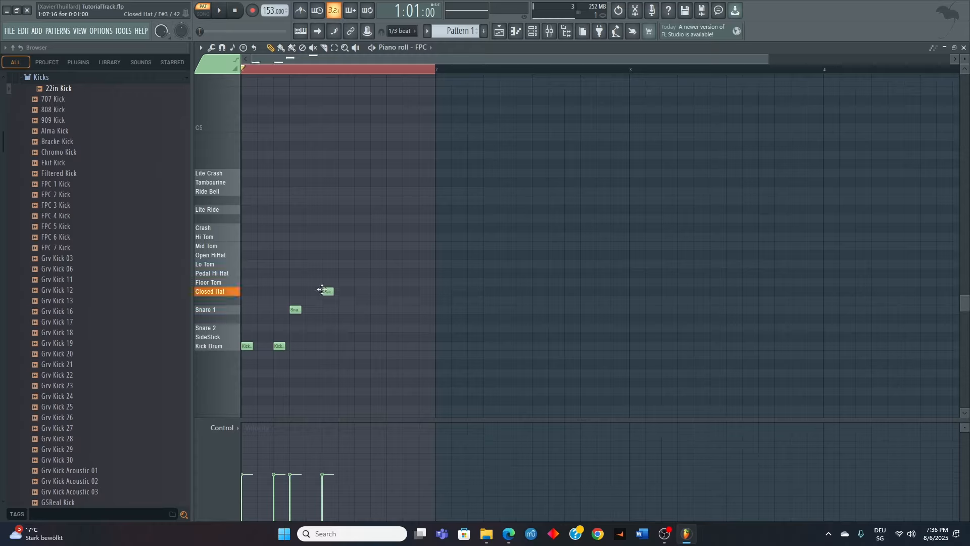
Repeat the triplet kick, snare and closed hat pattern across beats 3 and 4 of the bar
click(340, 347)
click(374, 347)
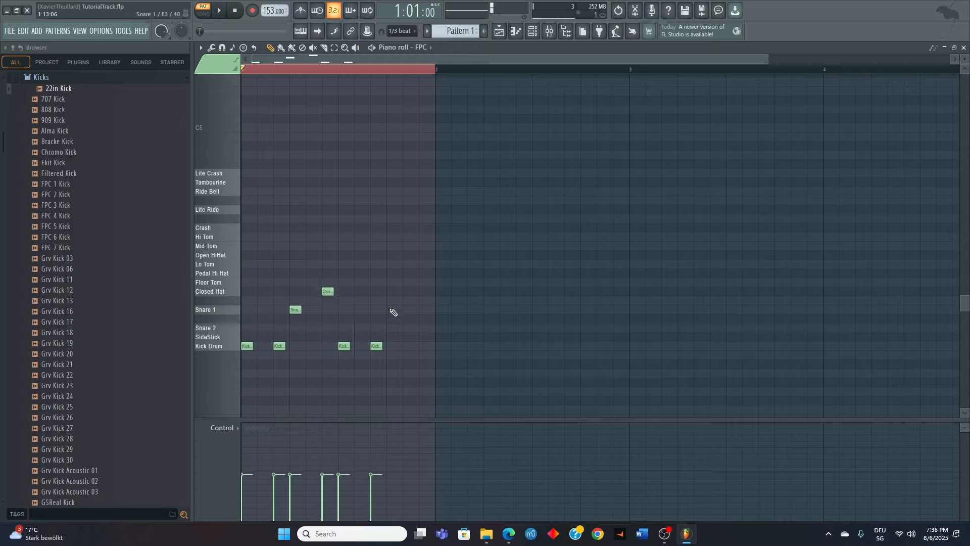
click(393, 310)
click(422, 292)
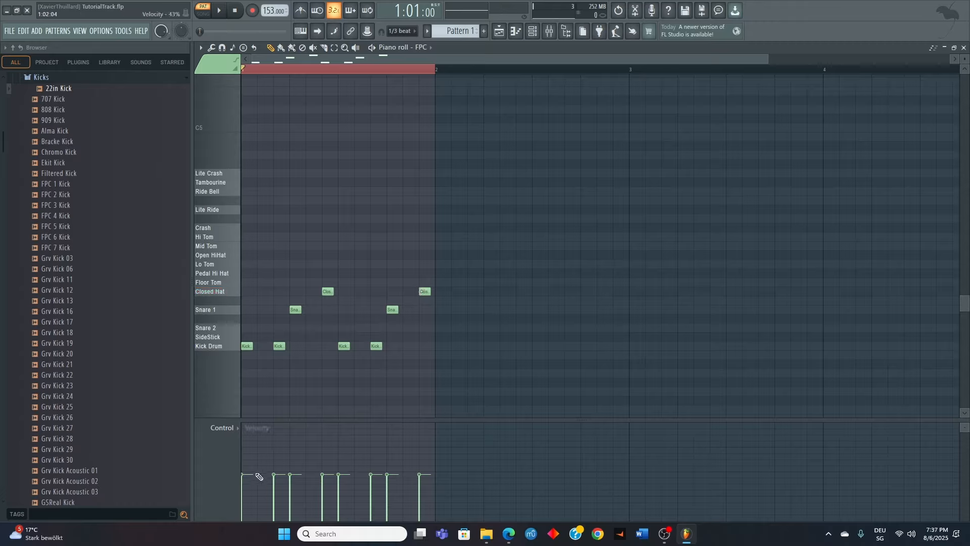
Vary the note velocities, making the kicks on beats 1 and 3 strongest, the snares moderate and the third-triplet notes softer
drag(256, 457, 248, 449)
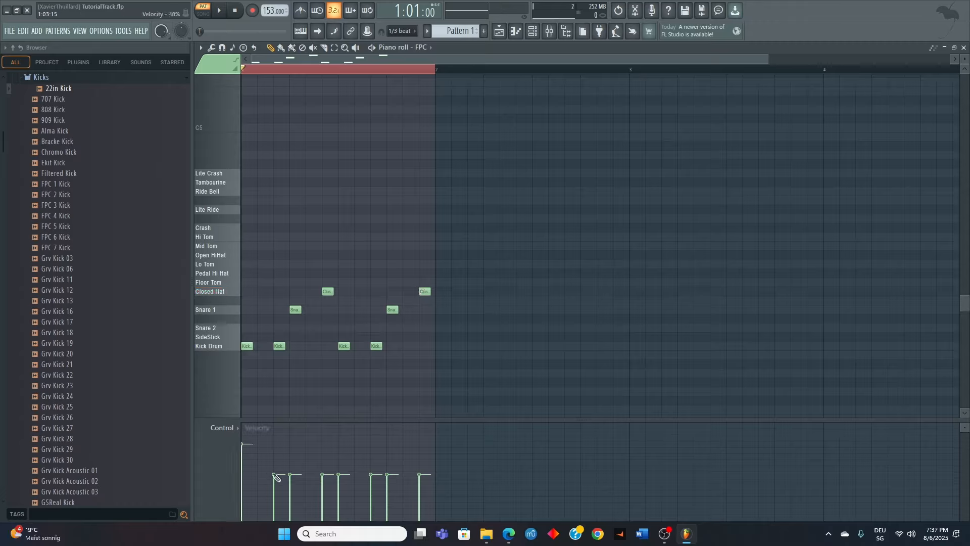
mouse_move(302, 468)
mouse_down()
mouse_move(291, 461)
mouse_move(327, 485)
mouse_move(345, 452)
mouse_up()
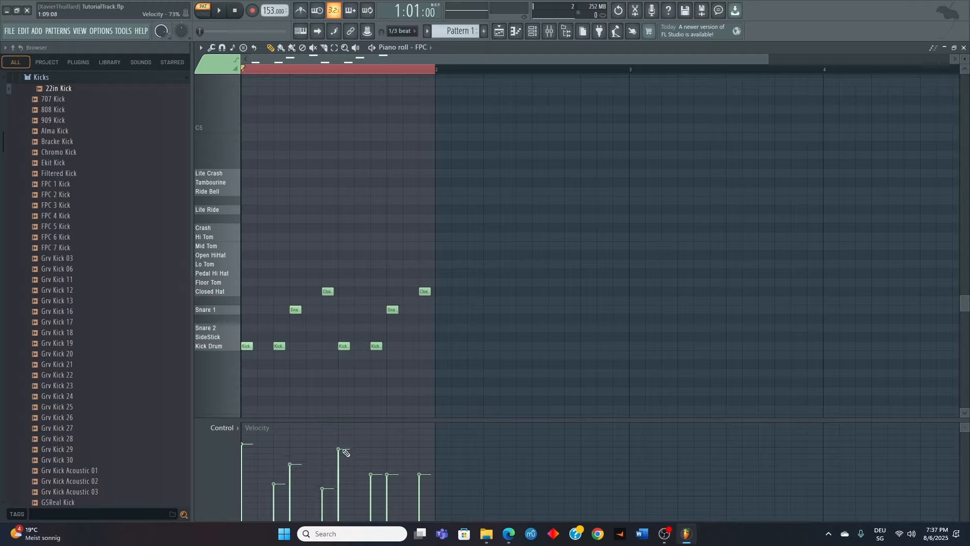
mouse_move(378, 479)
mouse_down()
mouse_move(390, 464)
mouse_move(425, 485)
mouse_up()
Play the triplet beat, lower the tempo to 125 BPM, and play it again at the slower speed
click(221, 7)
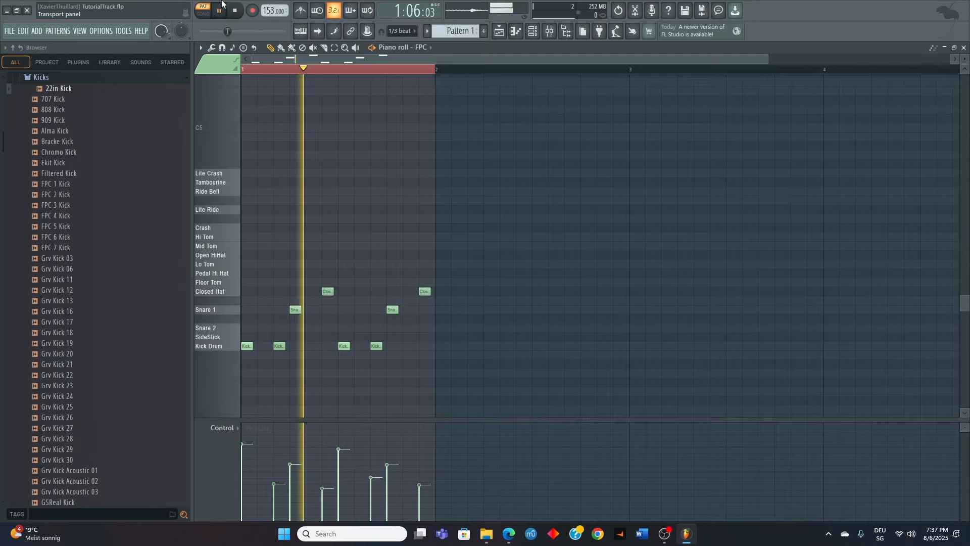
click(220, 9)
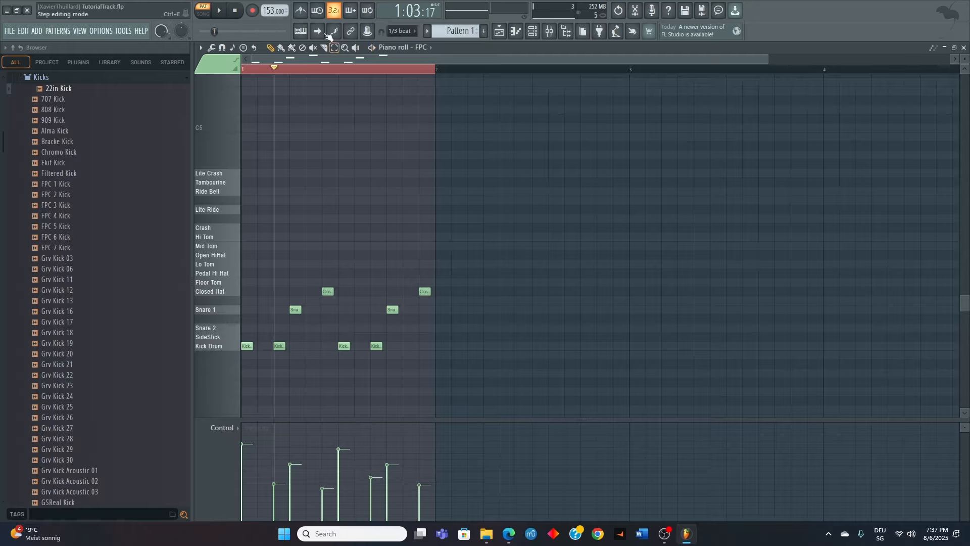
scroll(274, 11, down, 14)
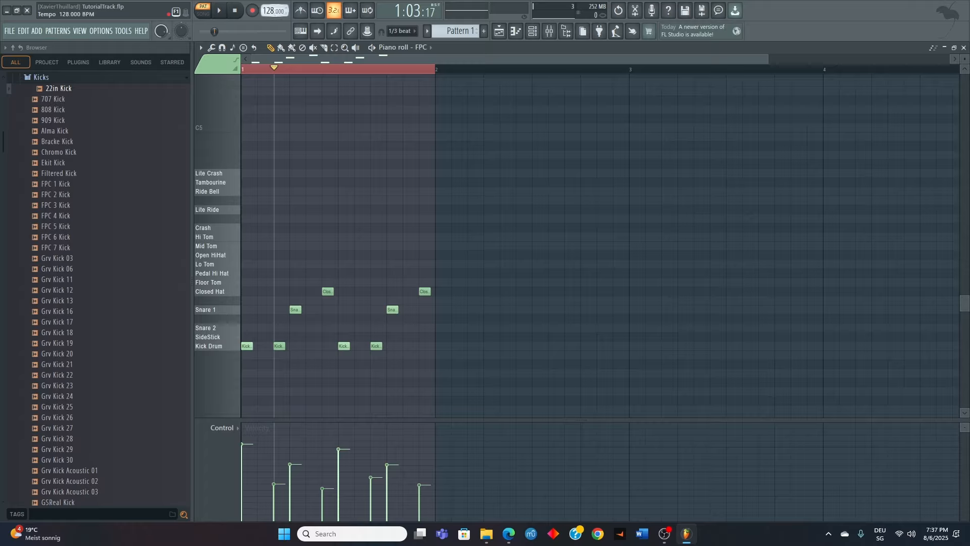
click(221, 10)
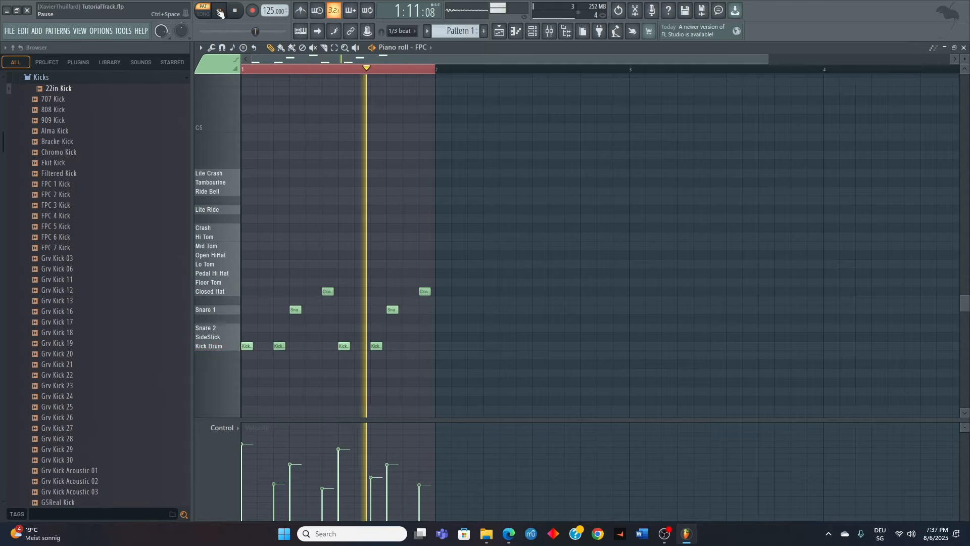
Stop playback and place two consecutive Pattern 1 clips at bars 1 and 2 on Track 1 of the playlist
click(219, 12)
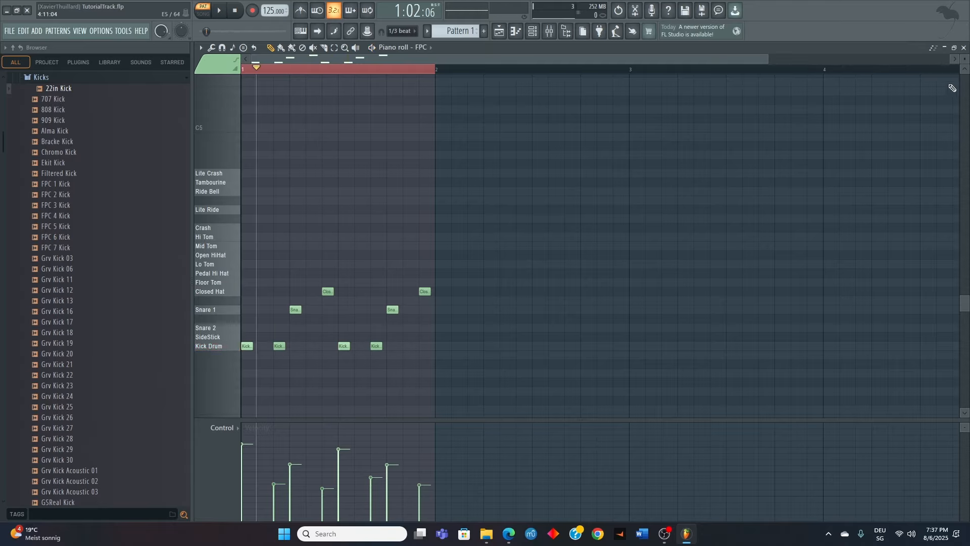
click(964, 48)
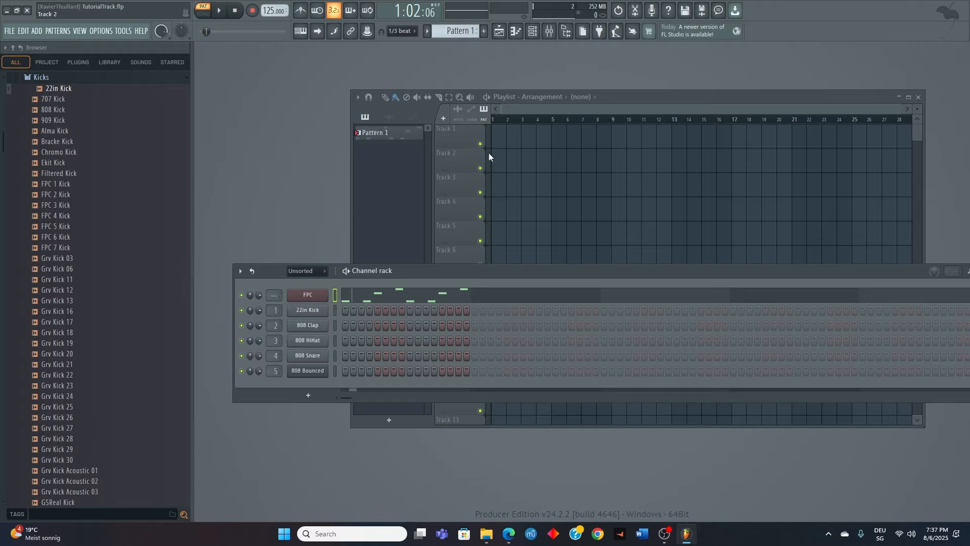
click(507, 138)
drag(508, 138, 497, 139)
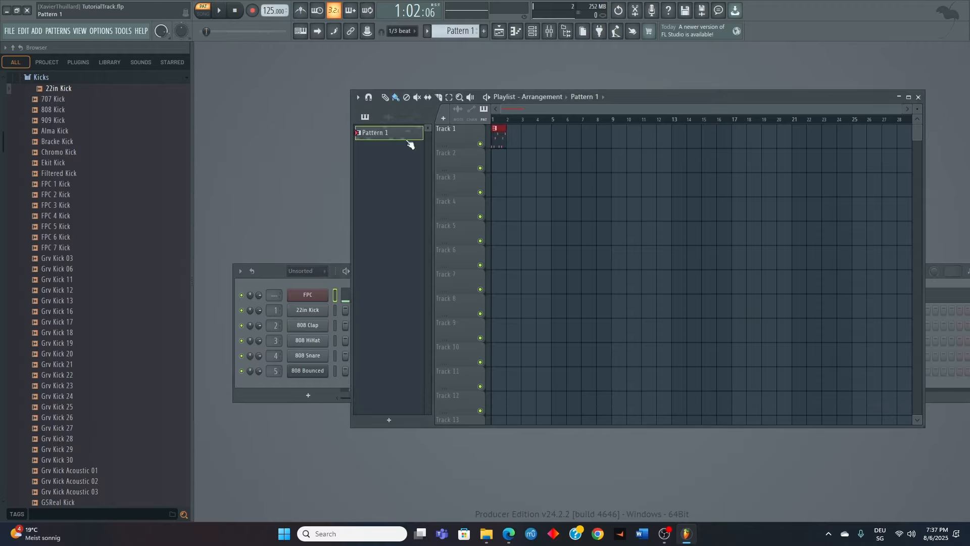
scroll(510, 161, up, 4)
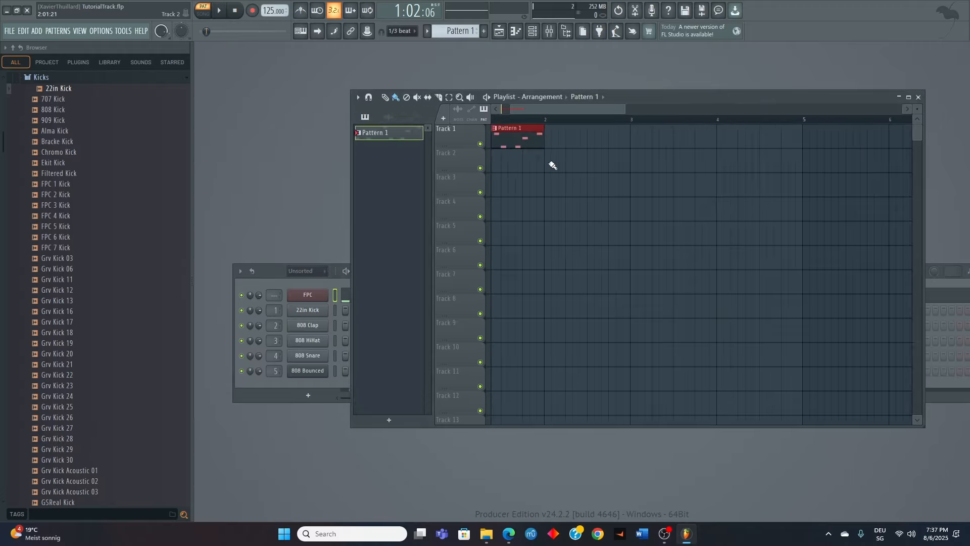
drag(552, 165, 562, 133)
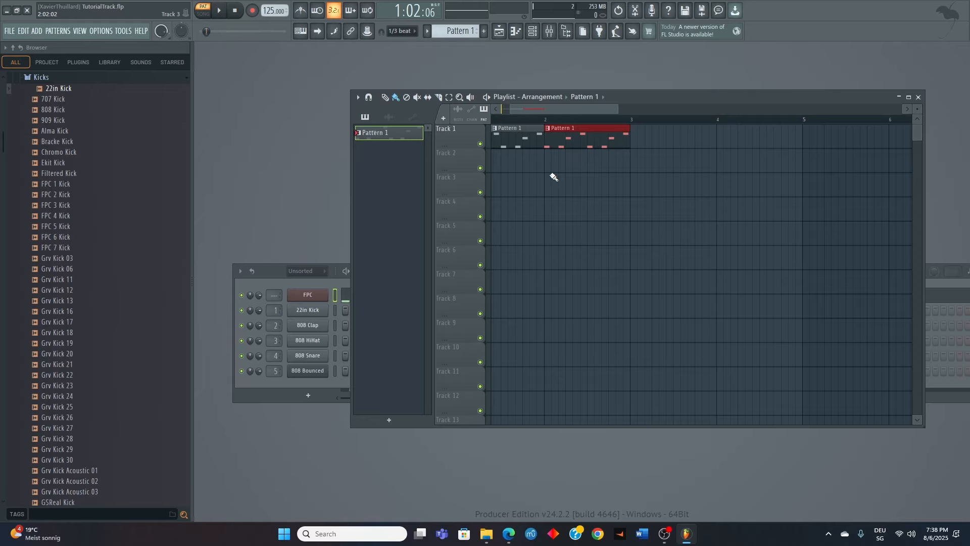
Add an A2 note to the 808 Bounced channel's piano roll at each of the eight drum hits in bar 1
right_click(323, 370)
click(347, 368)
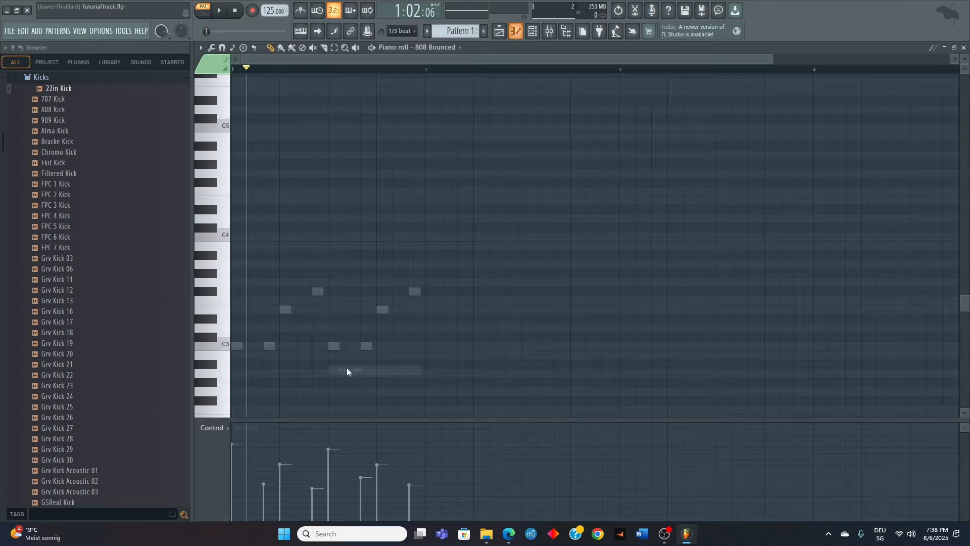
scroll(245, 316, down, 1)
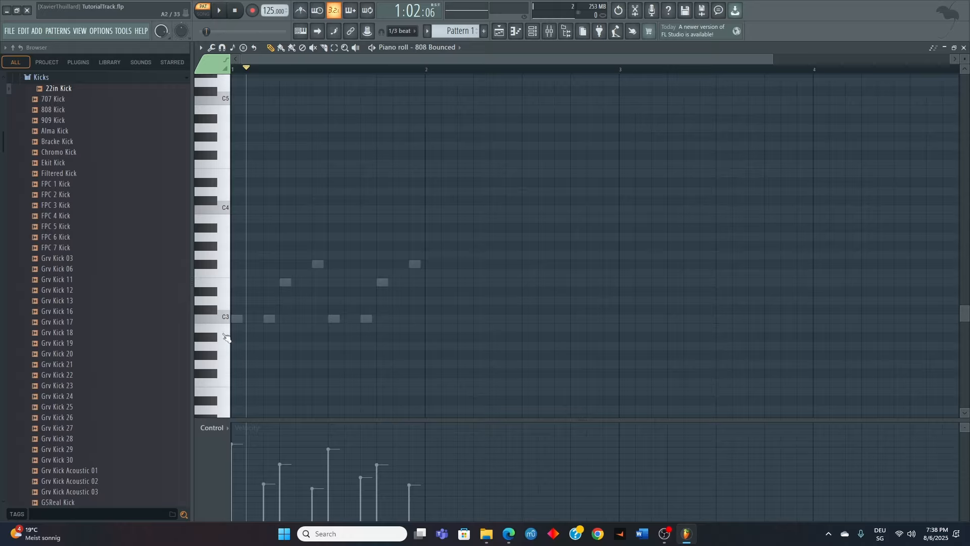
click(237, 346)
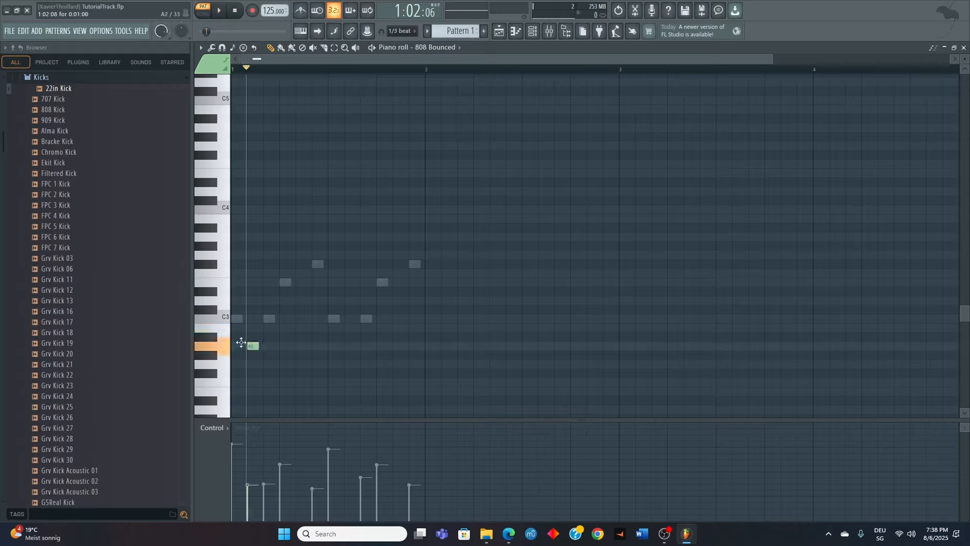
click(268, 346)
click(285, 347)
click(318, 346)
click(334, 346)
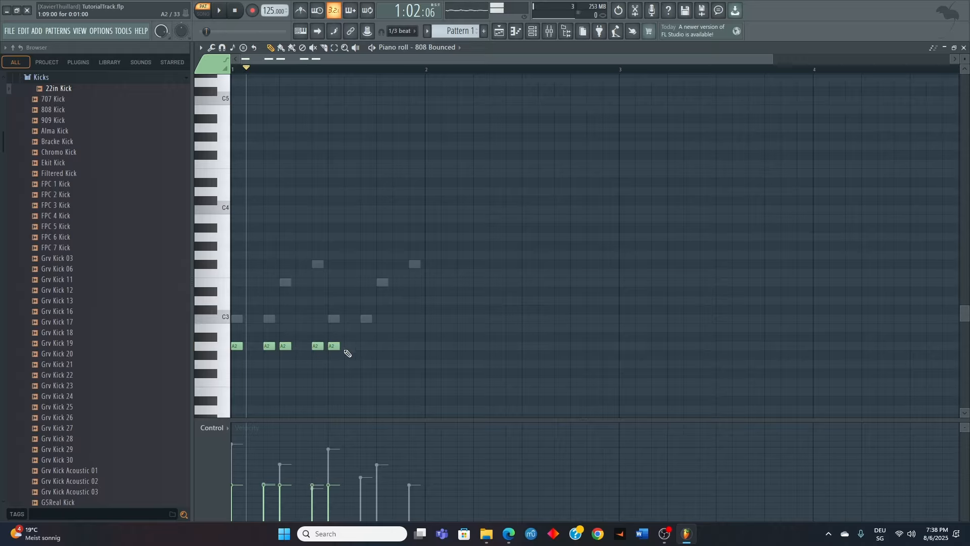
click(366, 346)
click(382, 346)
click(414, 346)
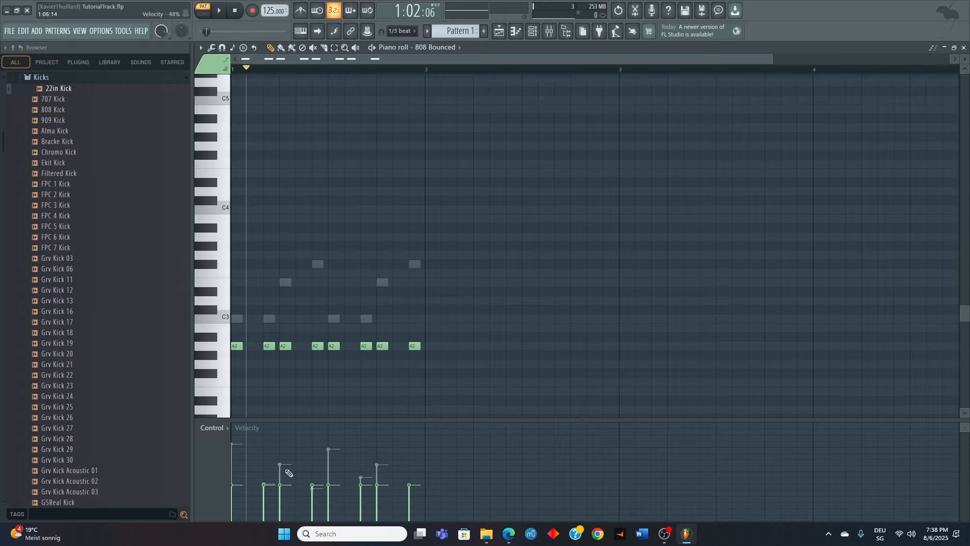
Vary the 808 Bounced note velocities to follow the drum accents, making the notes on beats 1 and 3 strongest
click(233, 456)
click(280, 464)
click(312, 481)
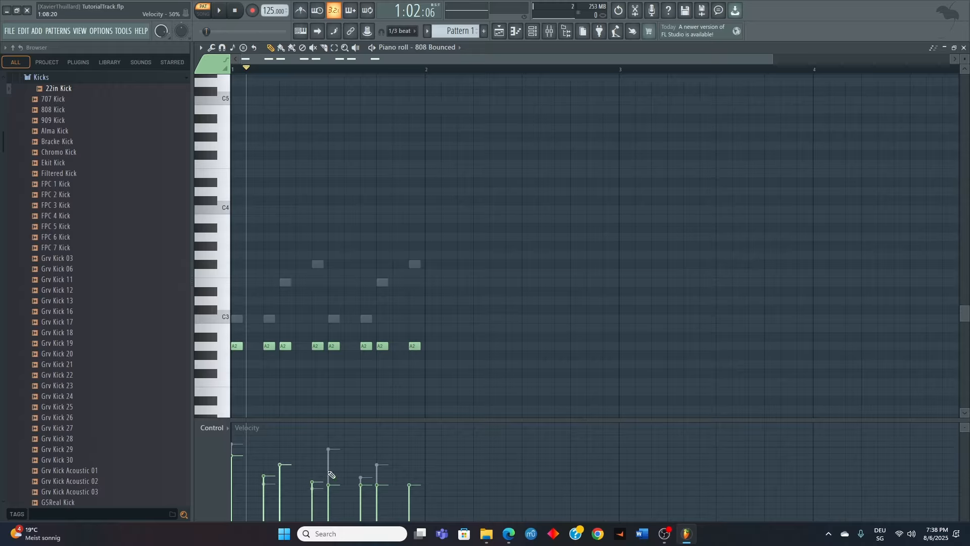
click(328, 449)
click(361, 474)
click(377, 465)
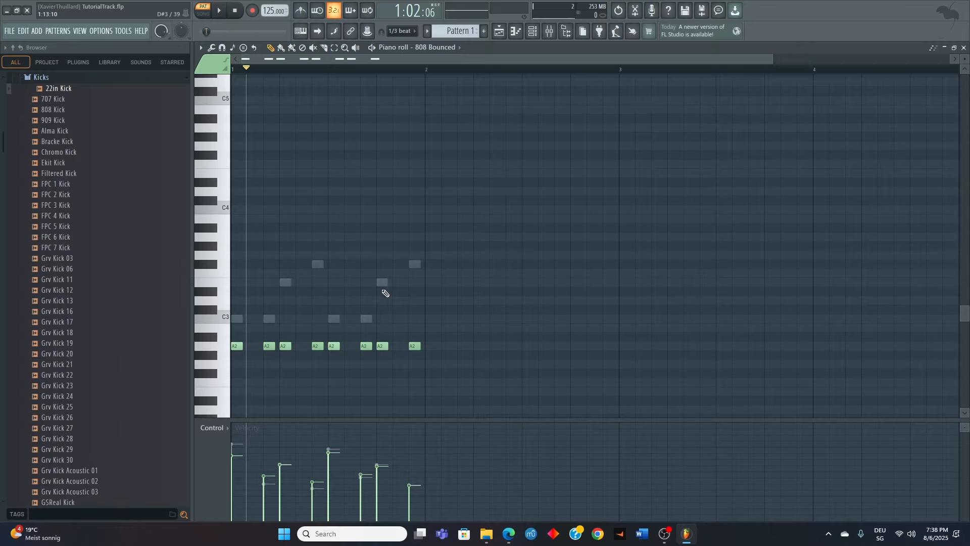
Transpose all the 808 Bounced notes up two octaves to A4, listening to the pattern during the change
key(ctrl+a)
key(ctrl+Up)
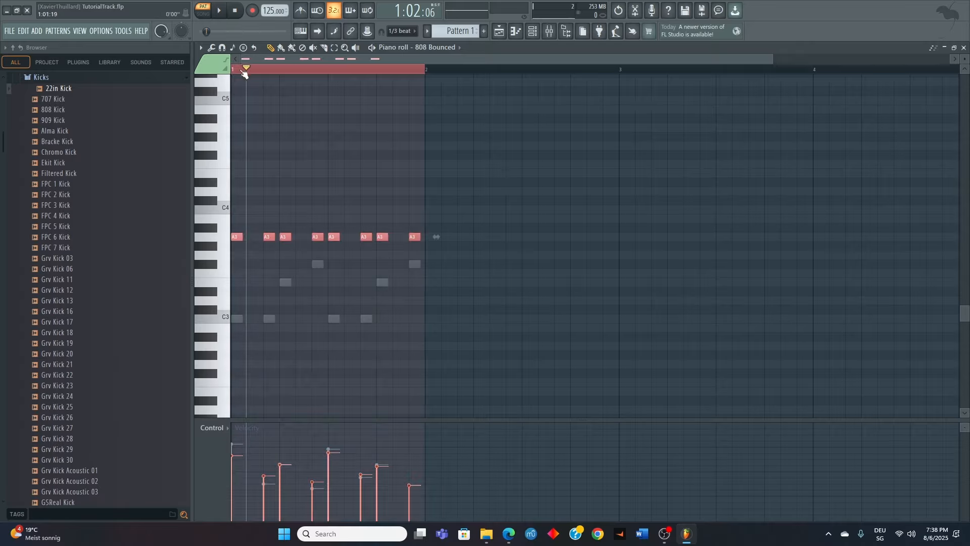
key(space)
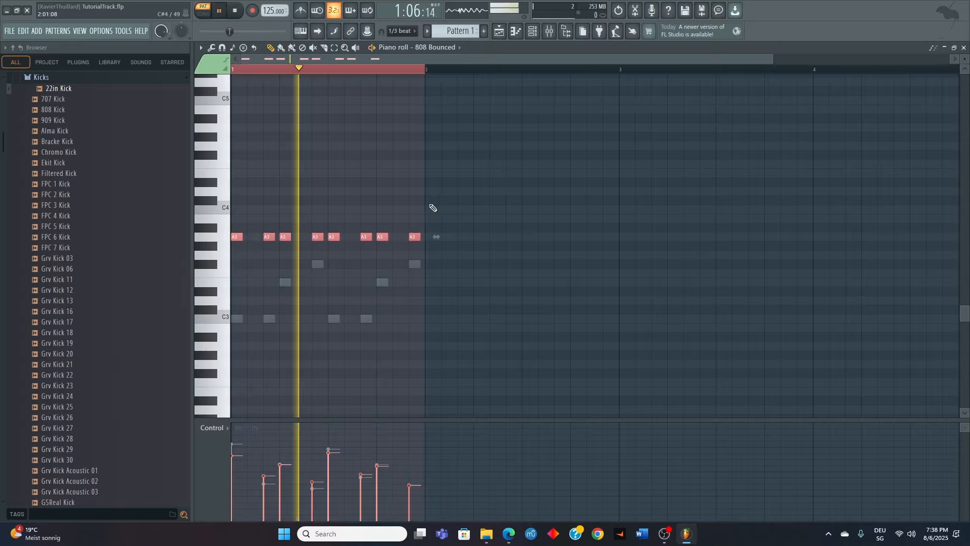
key(ctrl+Up)
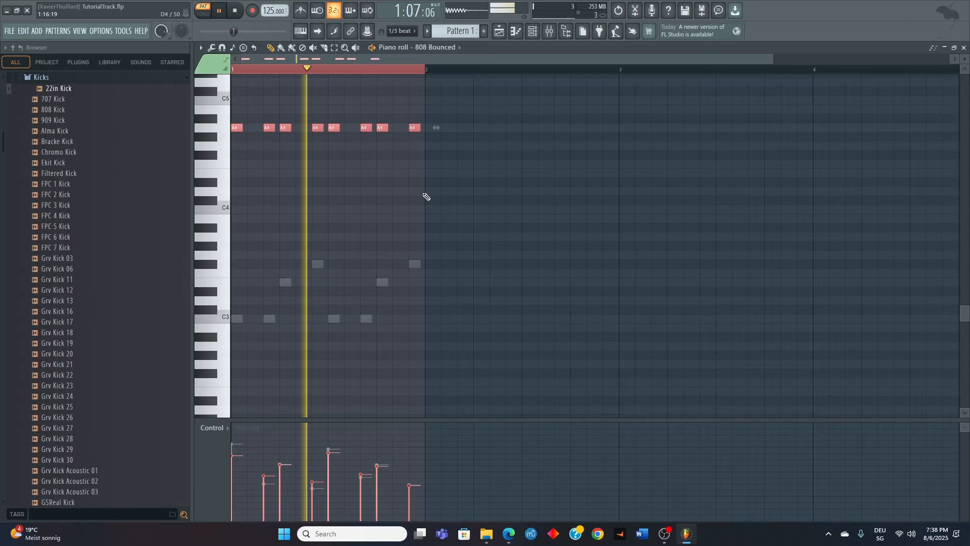
Lower the velocities of all the 808 Bounced notes together during playback, stop the pattern and clear the note selection
scroll(426, 198, down, 4)
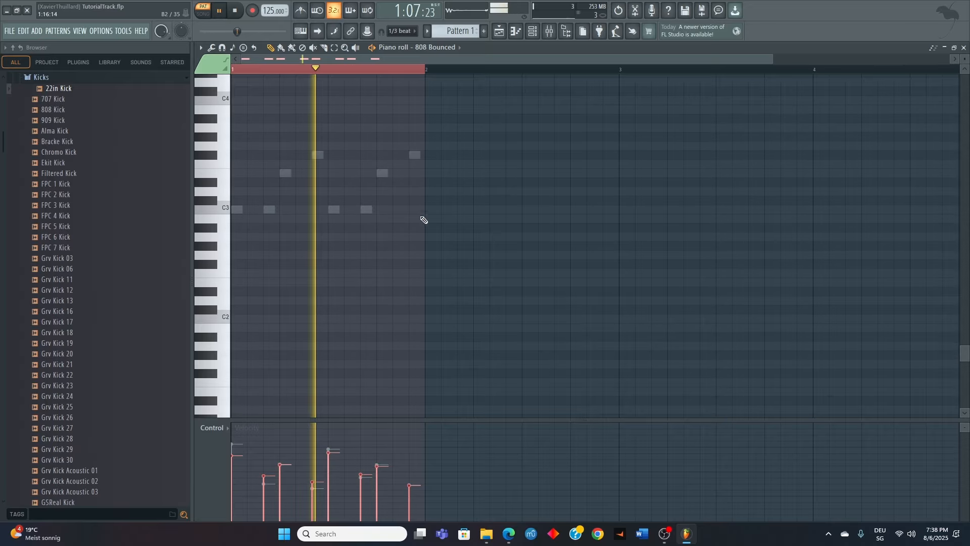
key(super)
click(269, 197)
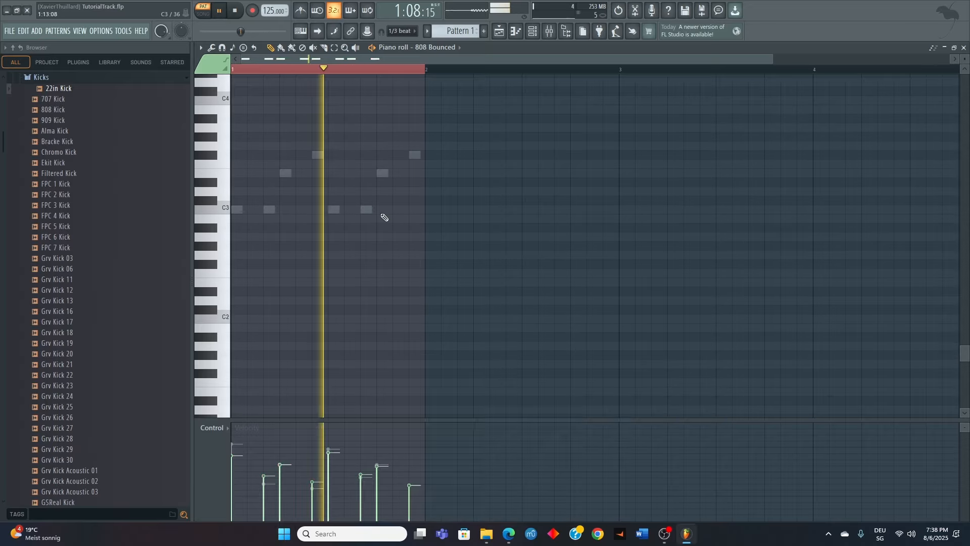
key(ctrl+a)
scroll(385, 218, down, 4)
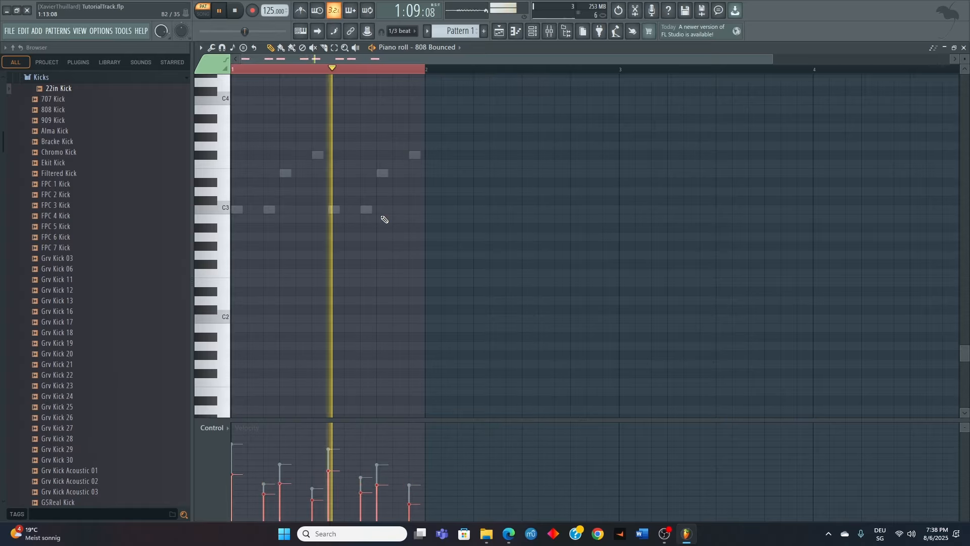
scroll(385, 219, up, 3)
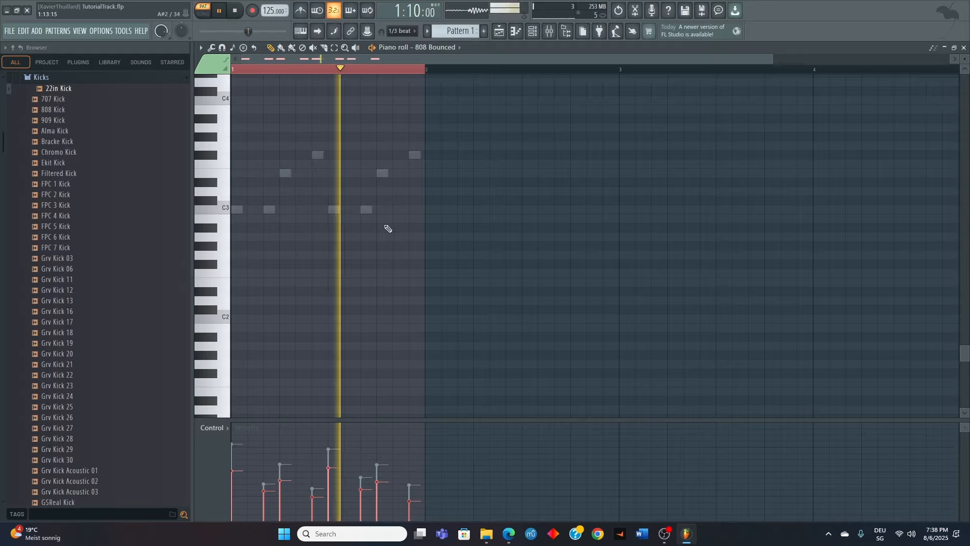
key(space)
scroll(389, 221, up, 5)
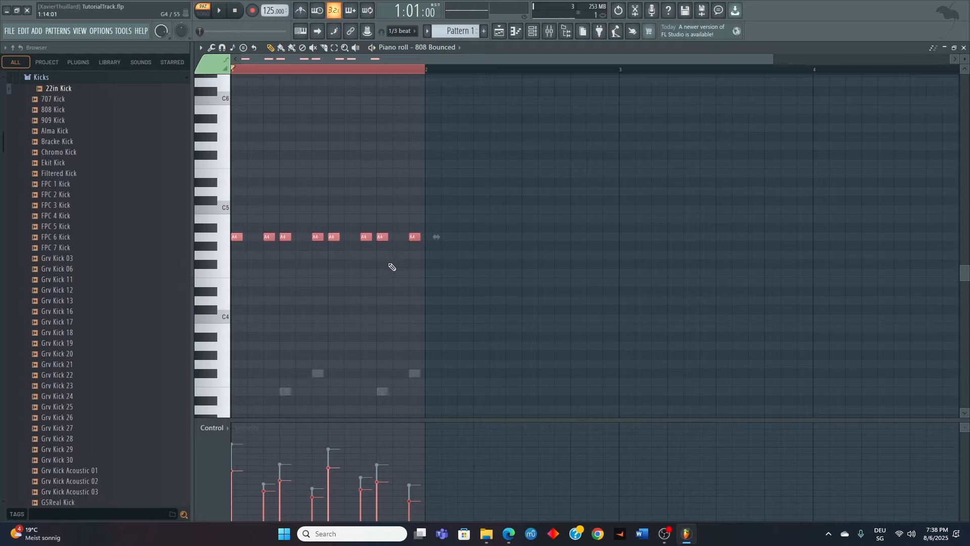
key(ctrl+d)
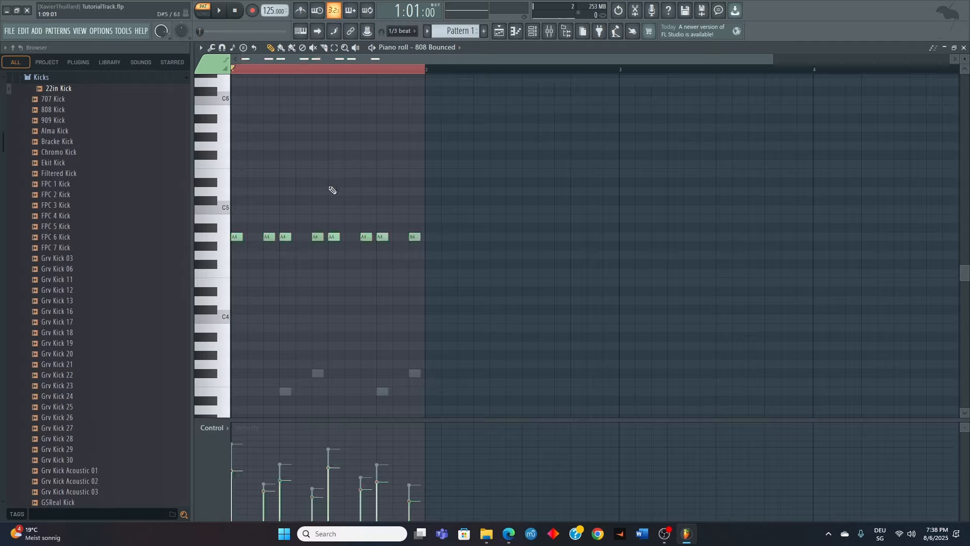